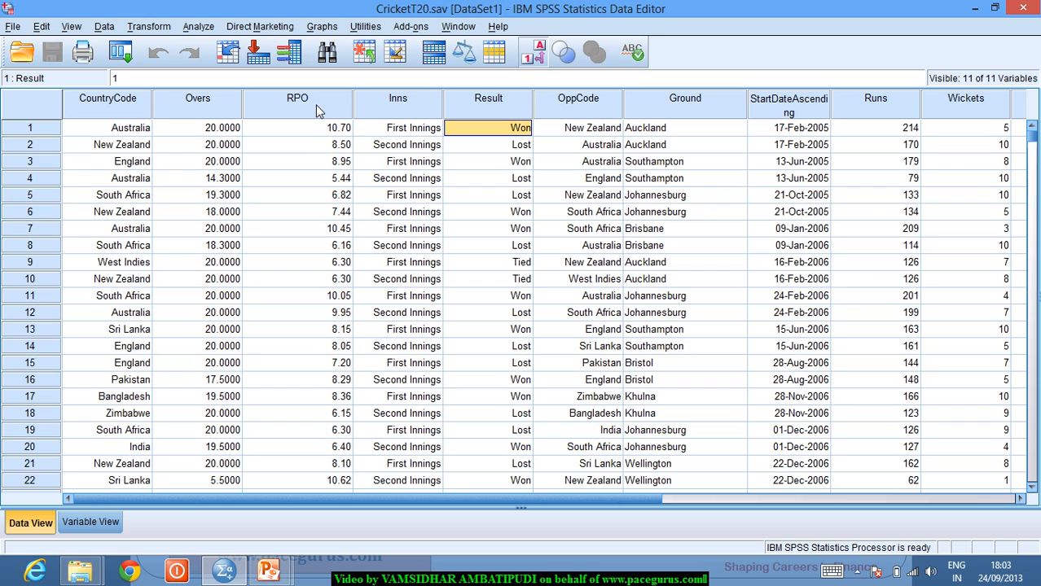
- Set up Frequencies on RPO with frequency tables off, accept the no-output warning, and open its Statistics options
click(206, 31)
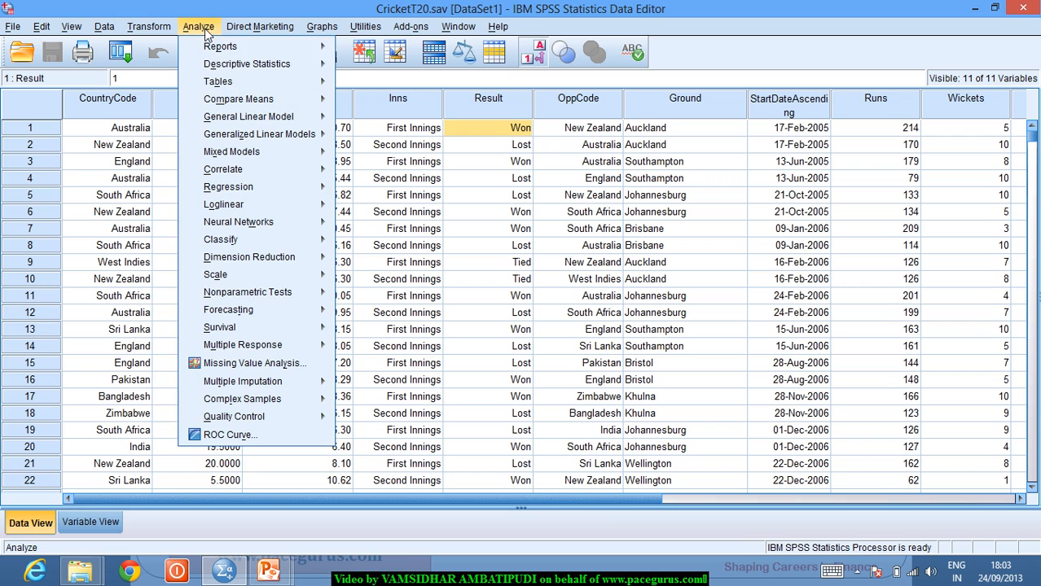
mouse_move(260, 74)
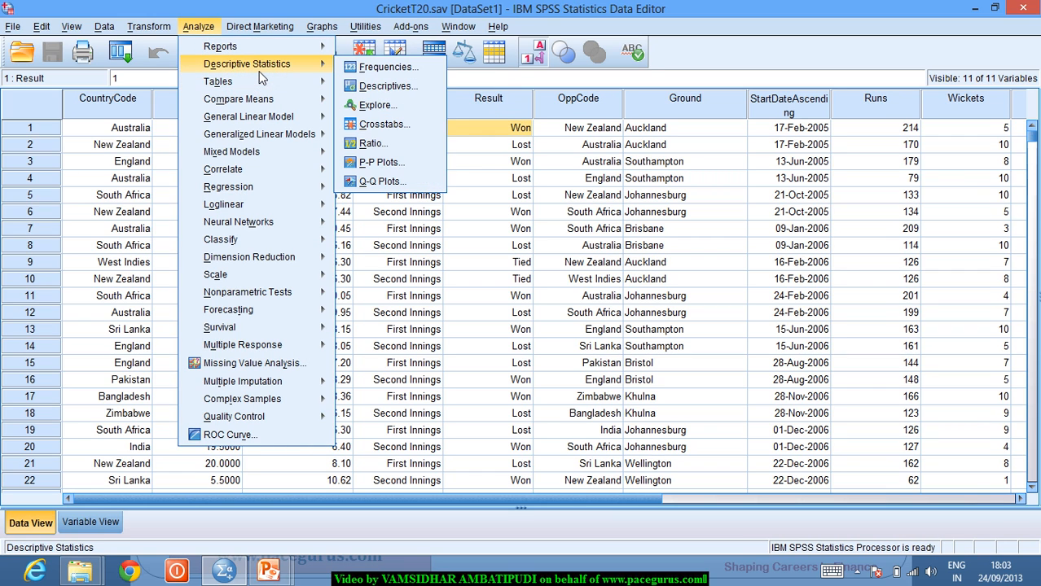
click(349, 70)
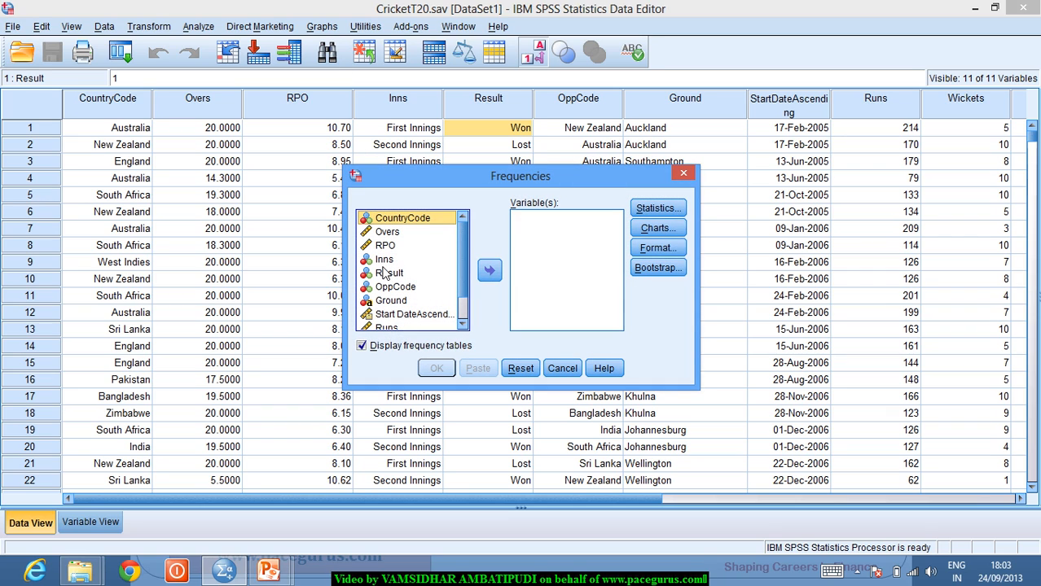
click(386, 246)
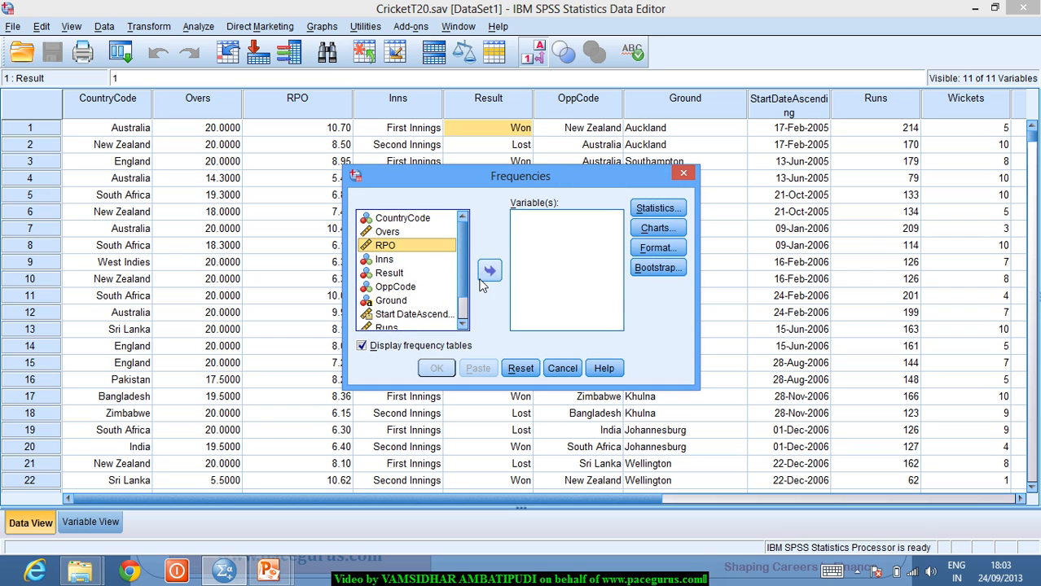
click(489, 272)
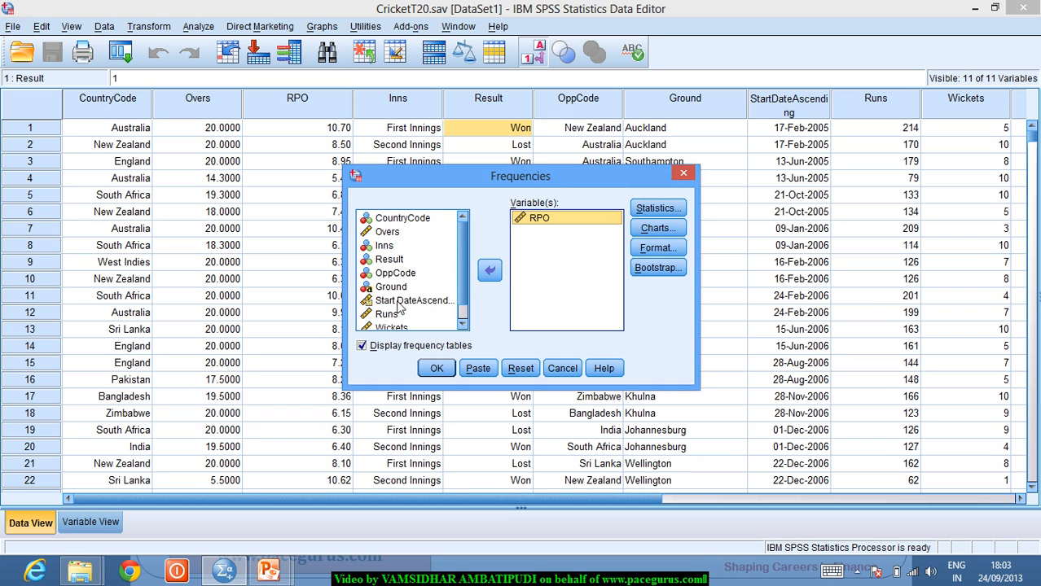
click(395, 347)
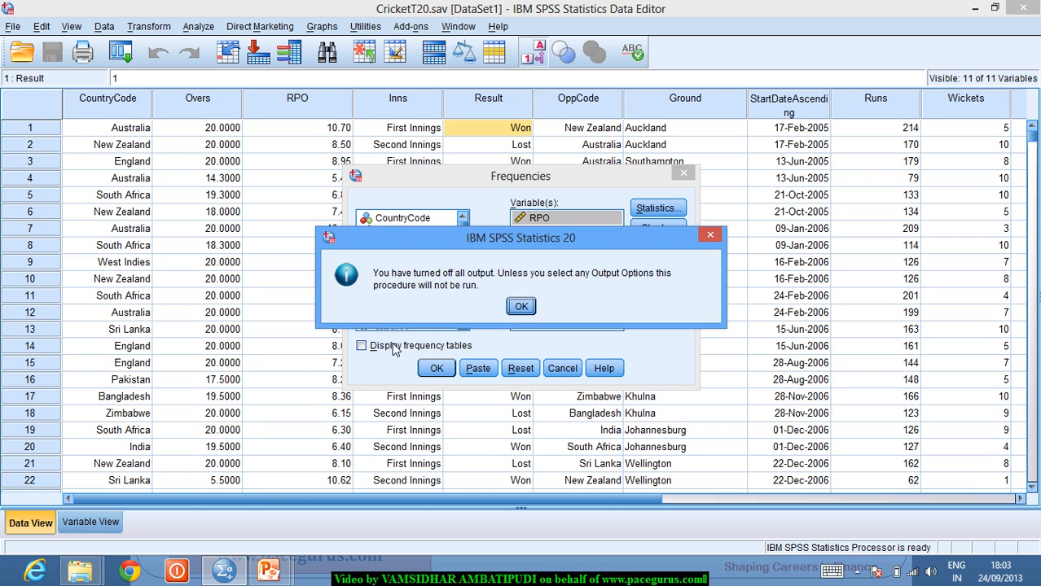
click(521, 307)
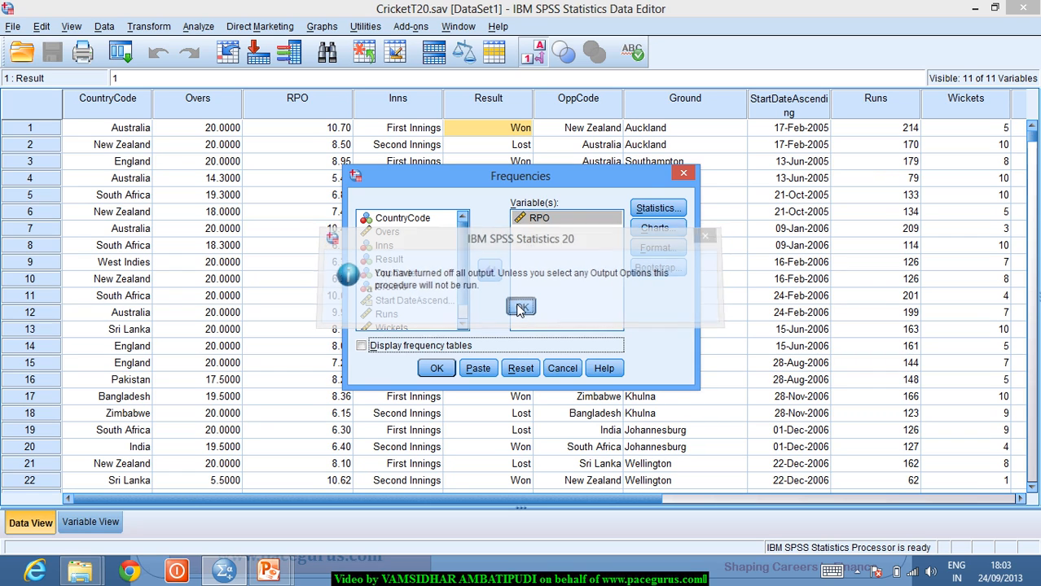
click(654, 210)
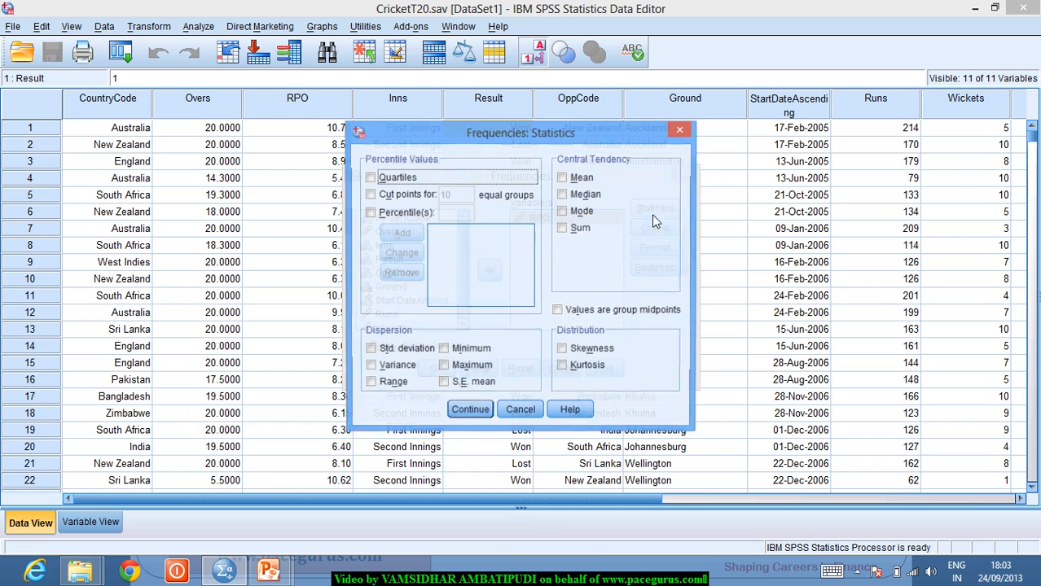
- Request mean, median, skewness and kurtosis for RPO and run Frequencies (mean 7.5351, median 7.4400)
click(580, 353)
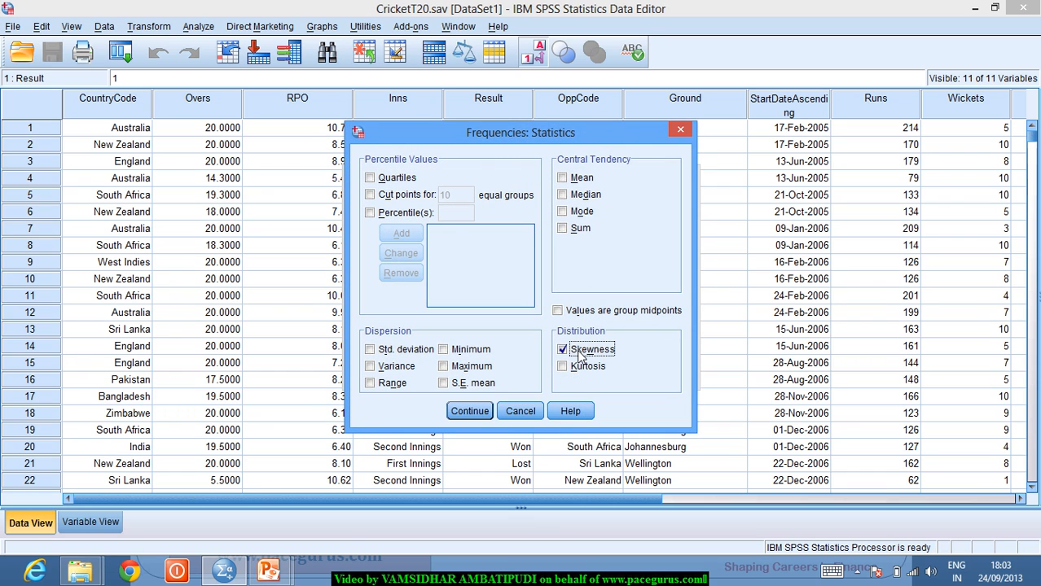
click(563, 368)
click(564, 178)
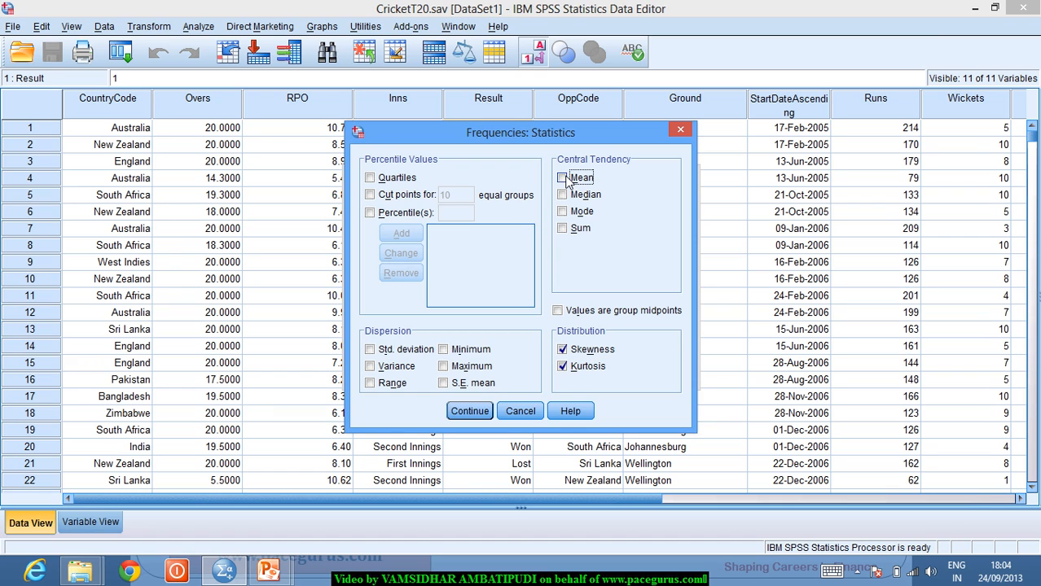
click(562, 196)
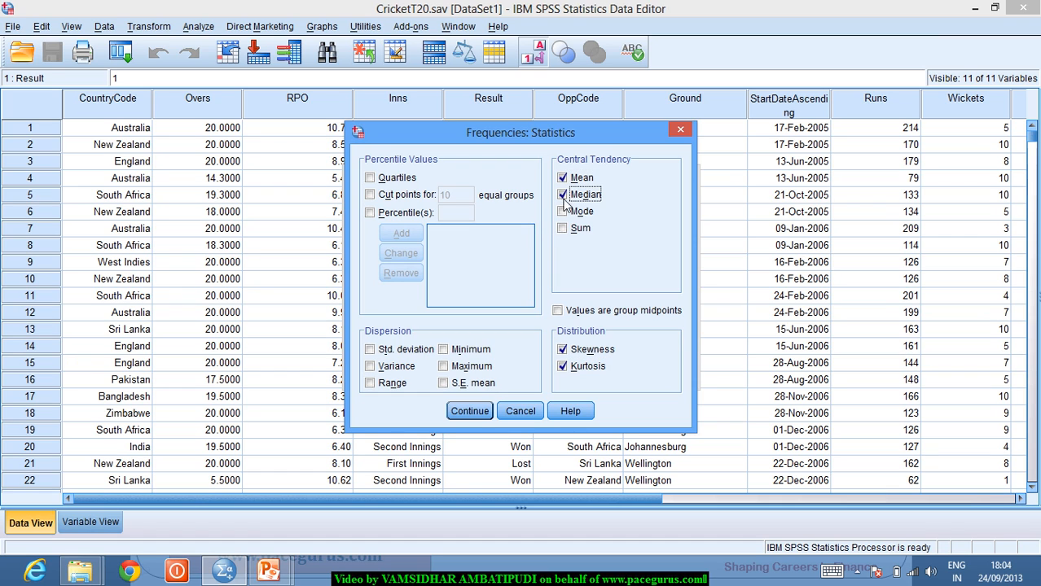
click(471, 411)
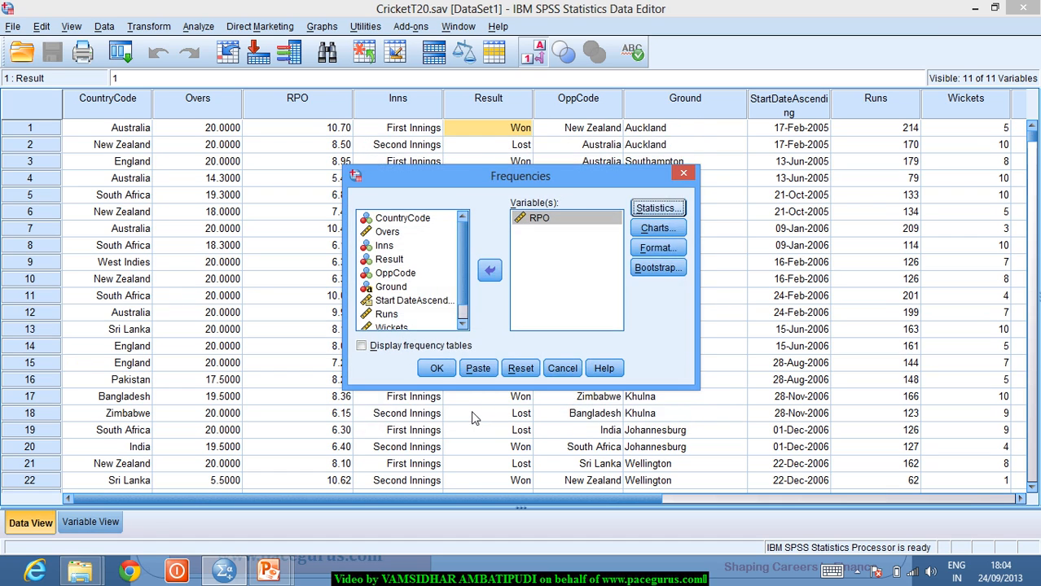
click(437, 369)
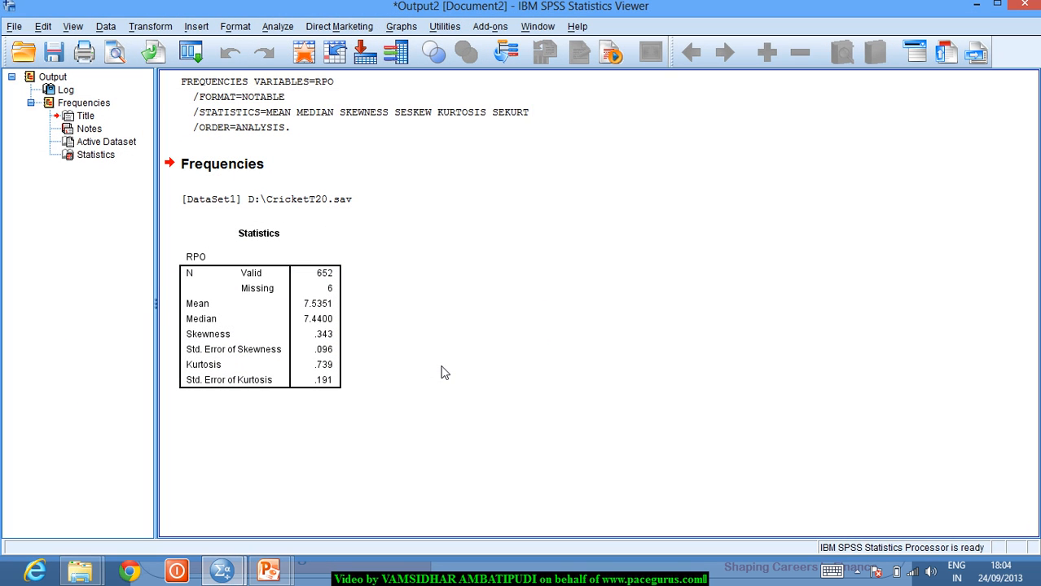
click(334, 337)
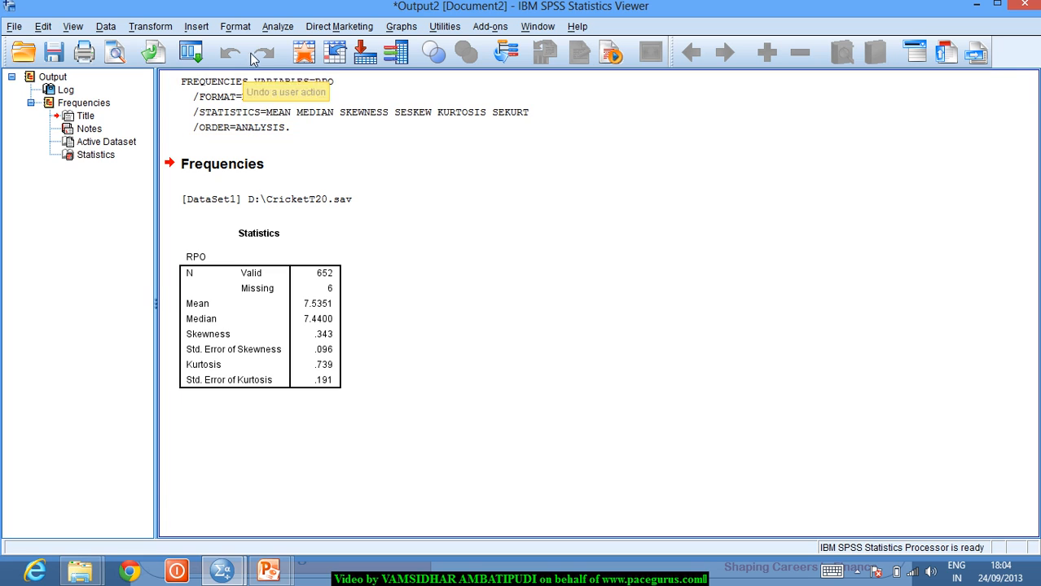
- Start a new Explore analysis and reset its previous settings
click(277, 27)
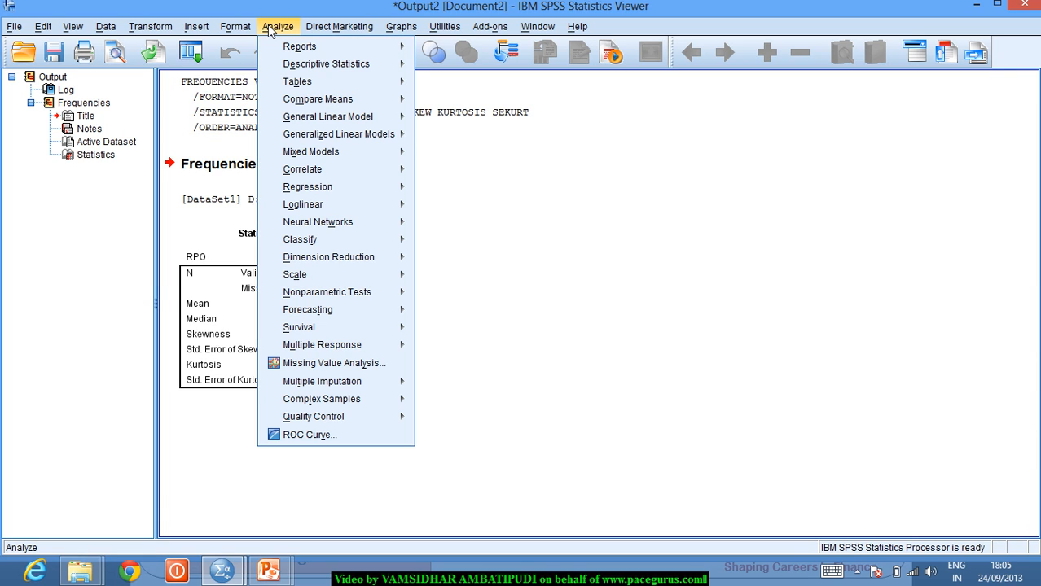
mouse_move(287, 63)
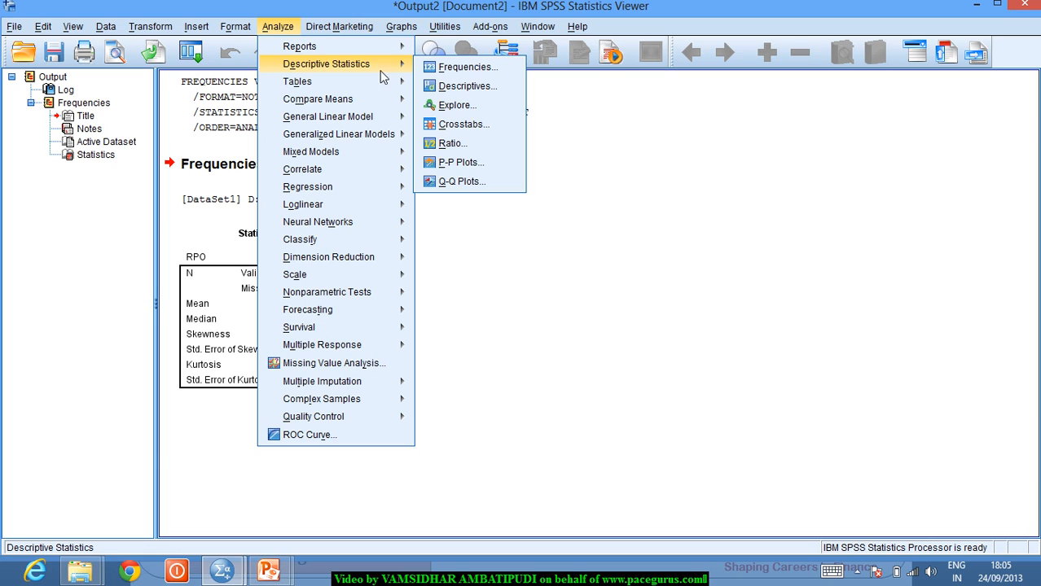
click(446, 106)
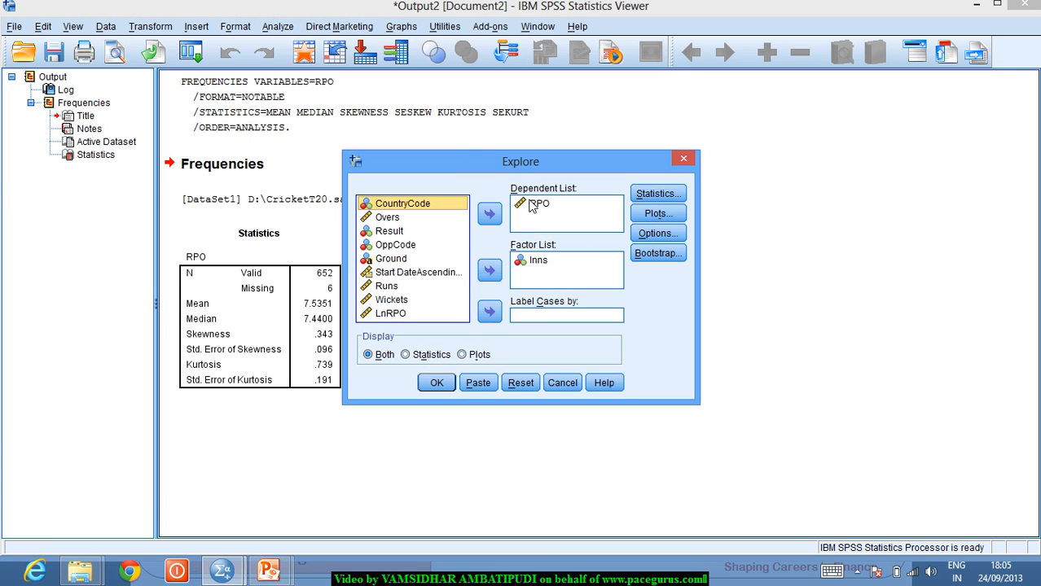
click(522, 383)
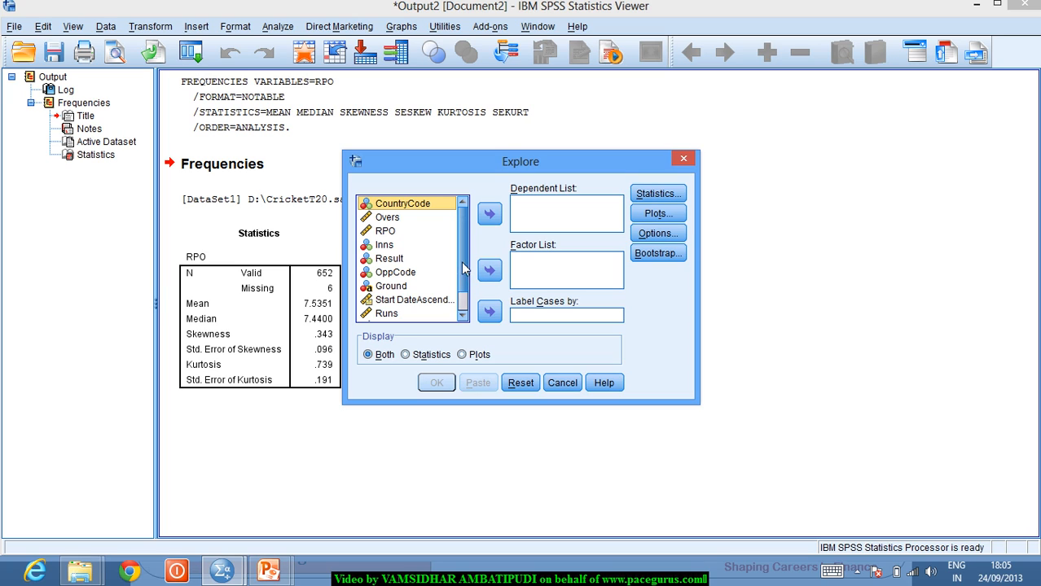
- Put RPO in the Dependent List and Inns in the Factor List
click(391, 231)
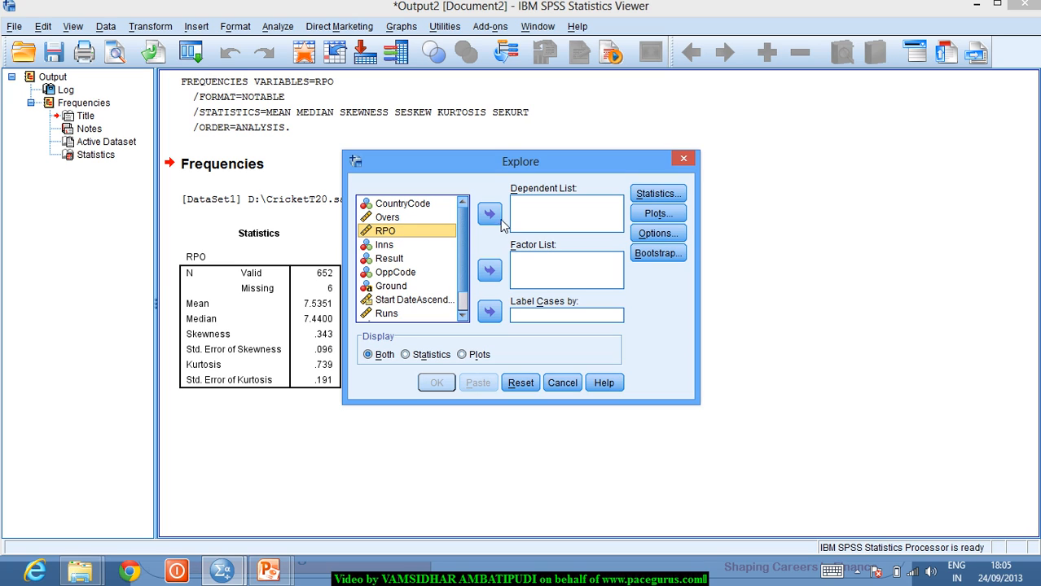
click(495, 217)
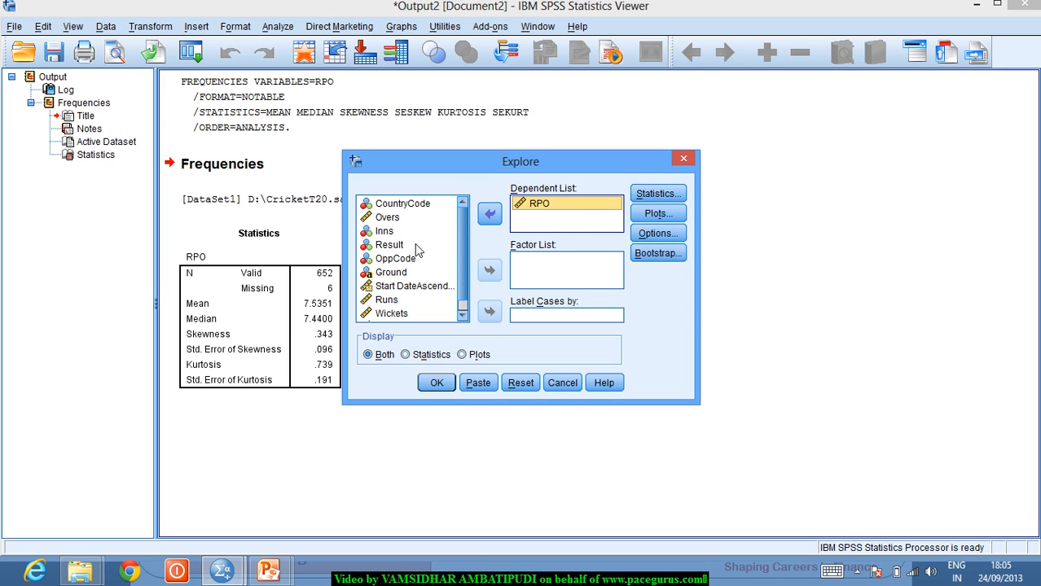
click(390, 232)
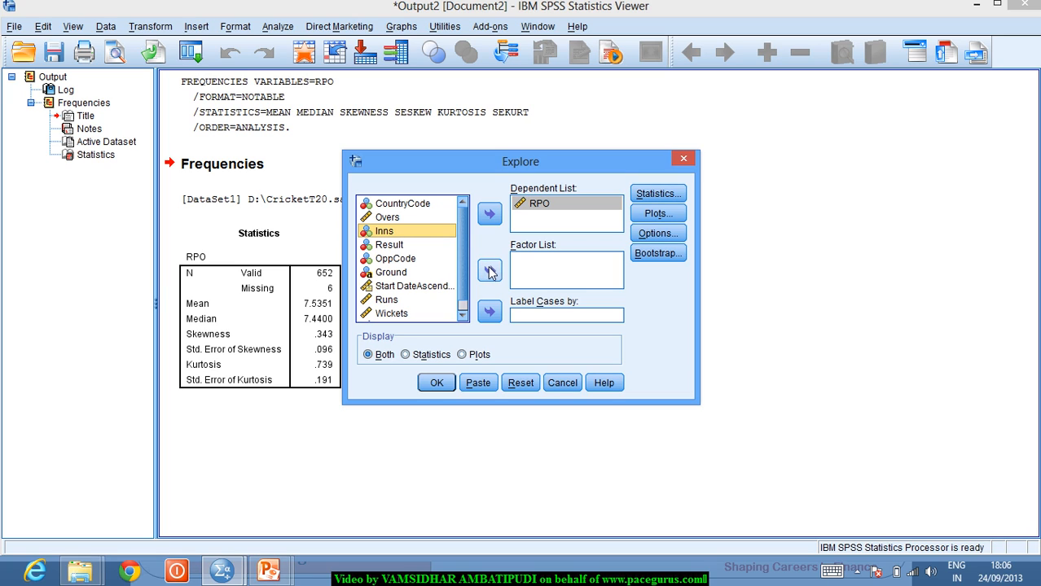
click(490, 272)
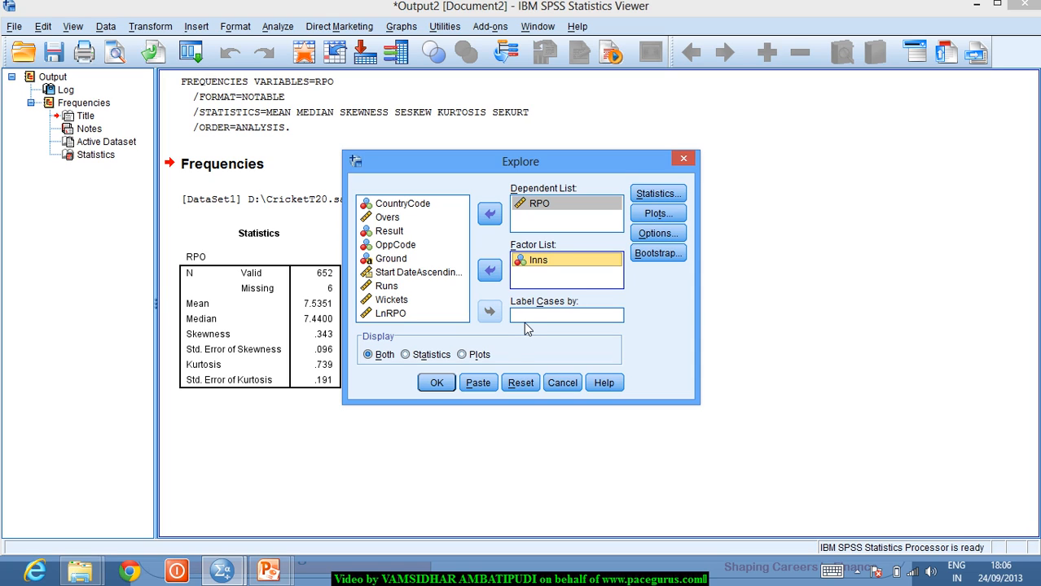
click(523, 265)
click(549, 263)
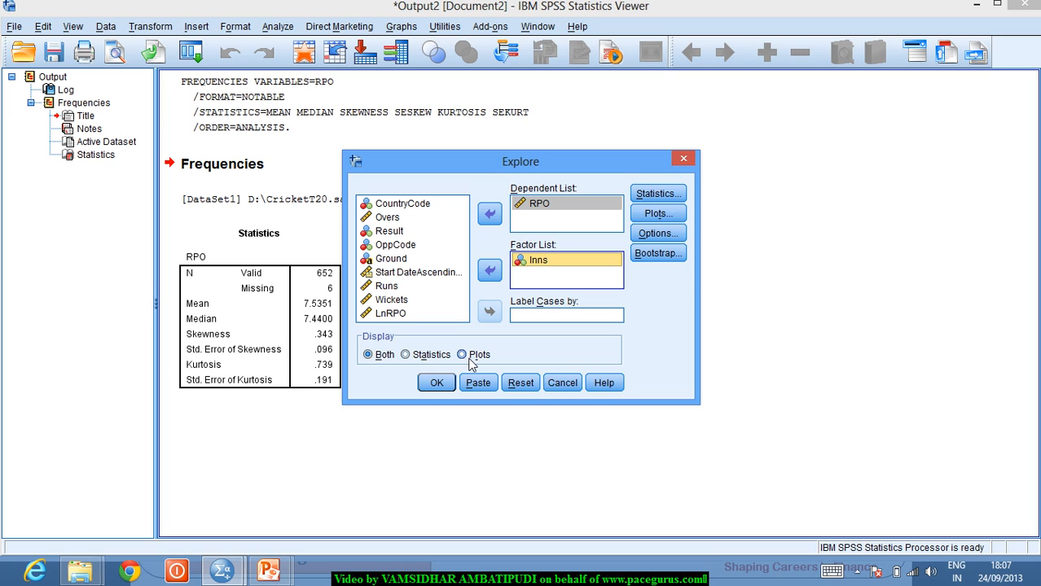
- Add M-estimators and outliers to the Explore statistics, keeping descriptives at 95%
click(650, 193)
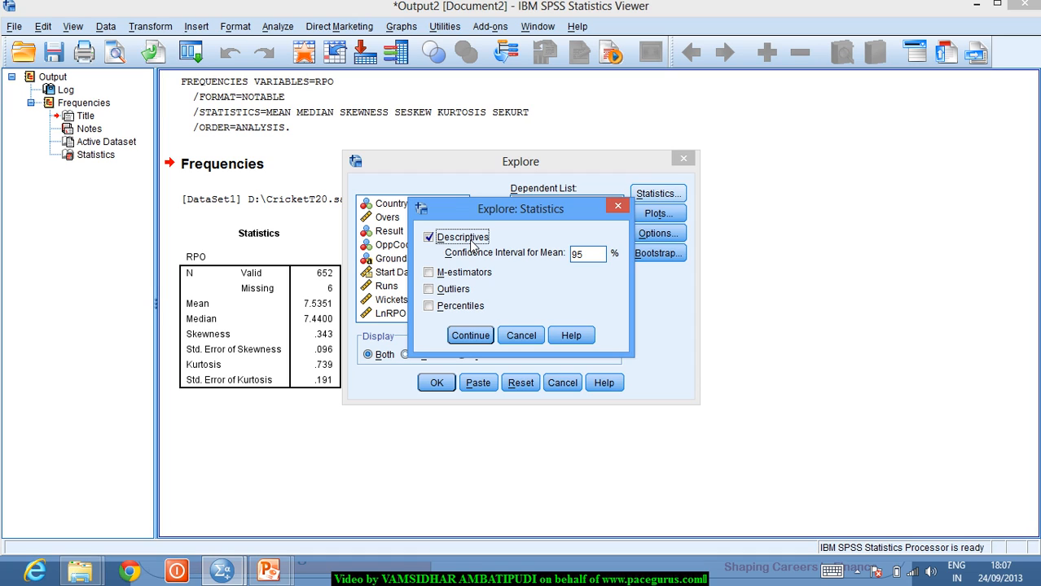
click(430, 273)
click(429, 290)
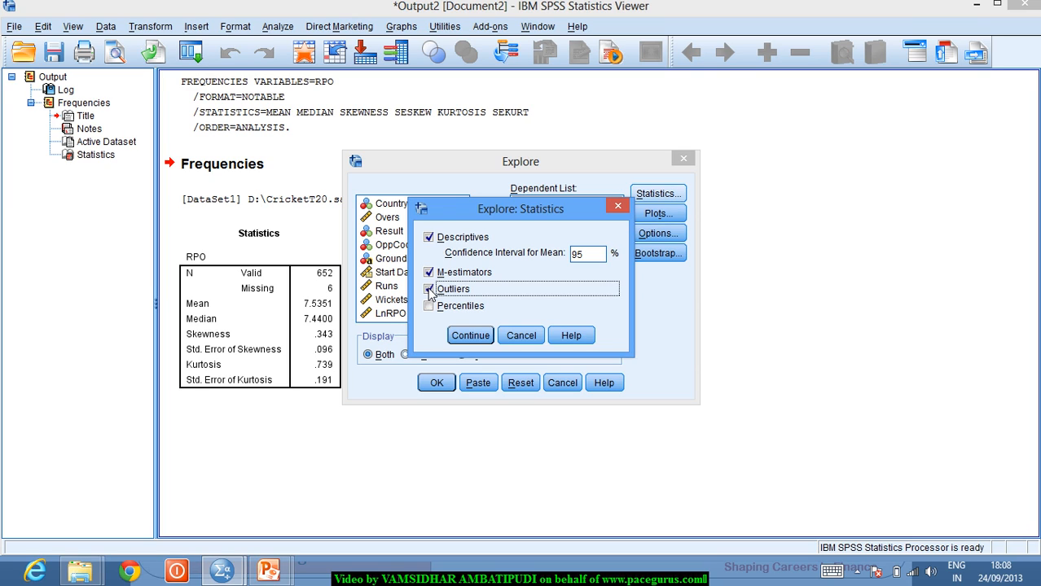
click(471, 337)
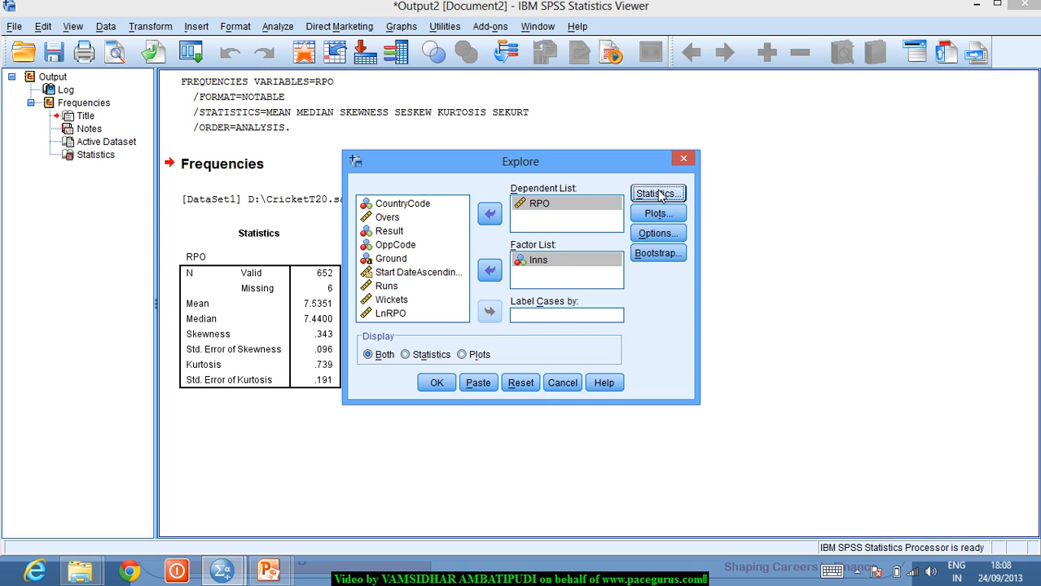
- Turn on histograms and normality plots with tests, keeping factor levels together
click(660, 218)
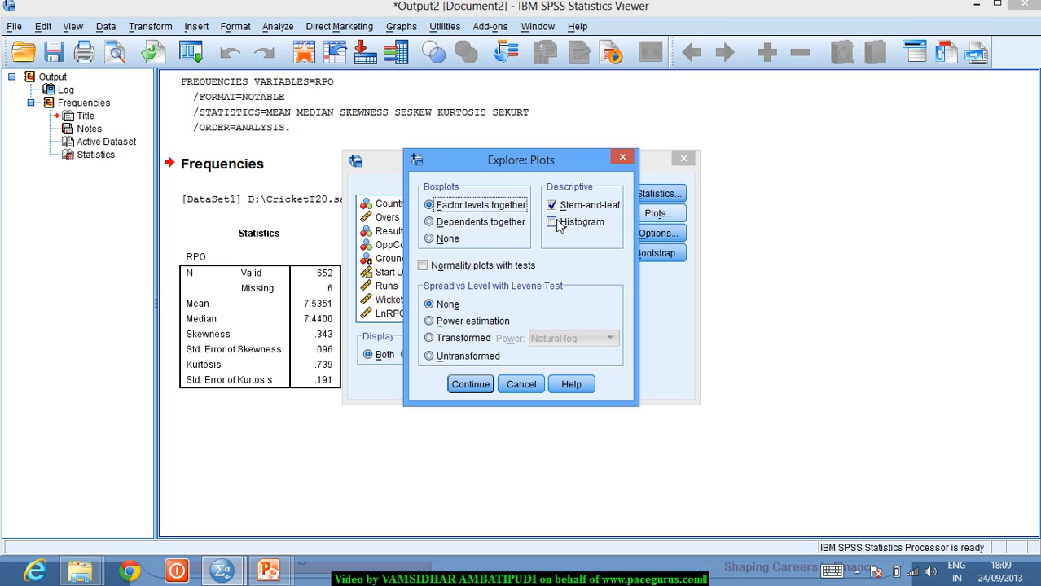
click(552, 224)
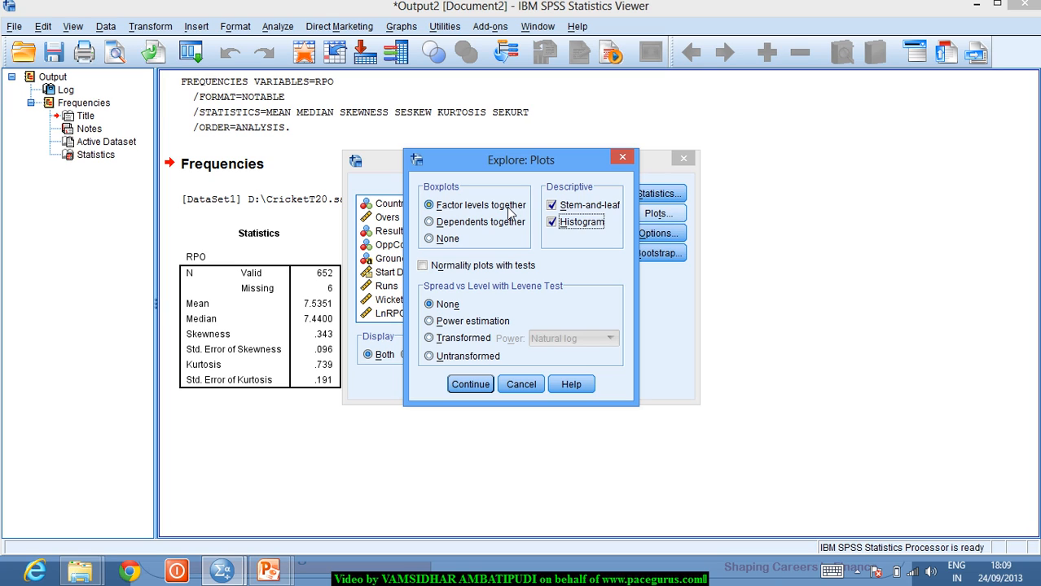
click(423, 268)
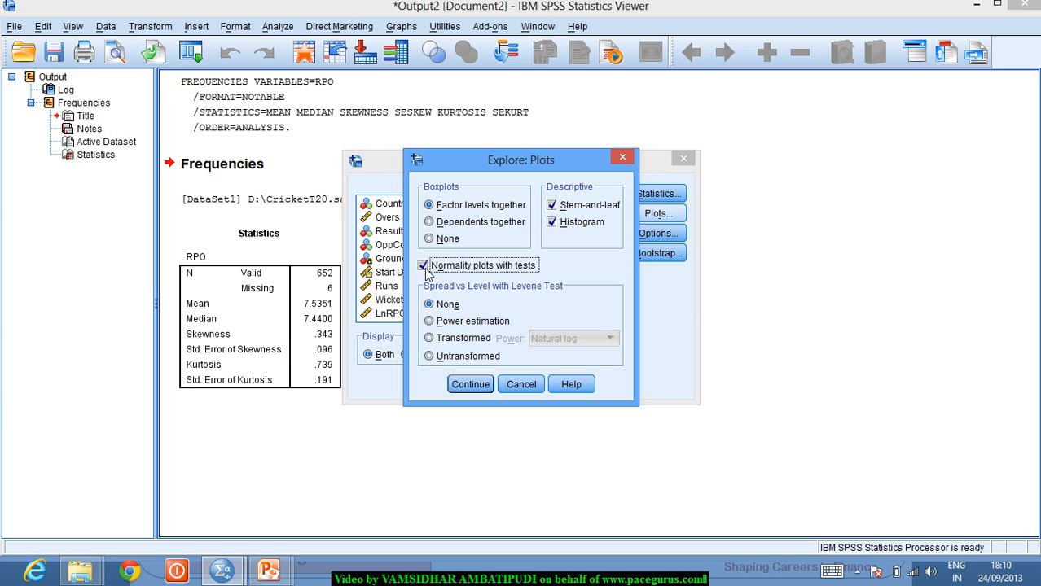
click(468, 385)
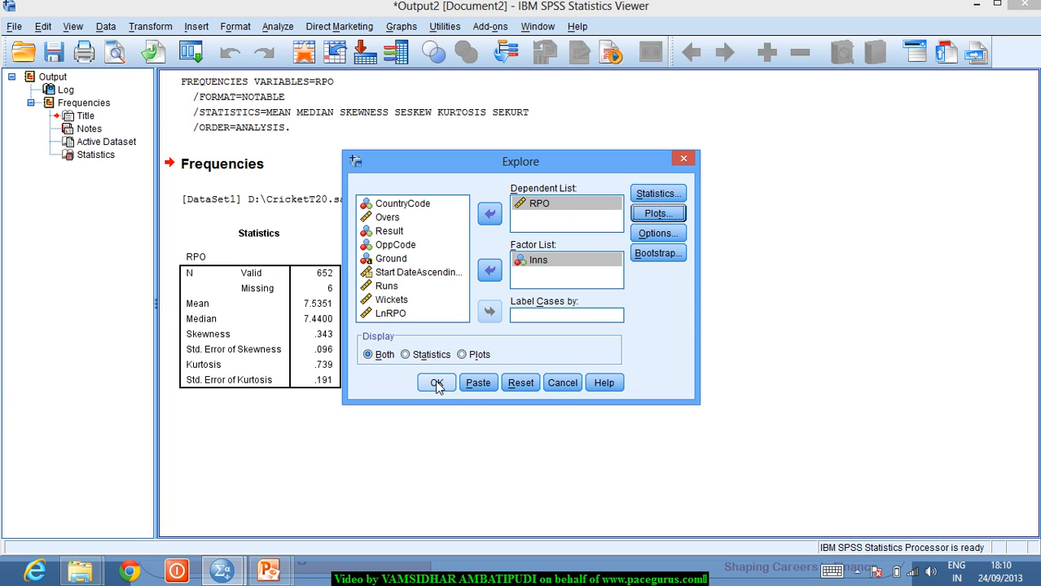
- Run the Explore analysis of RPO by Inns, glancing at the CricketT20.sav data before returning to the output
click(435, 382)
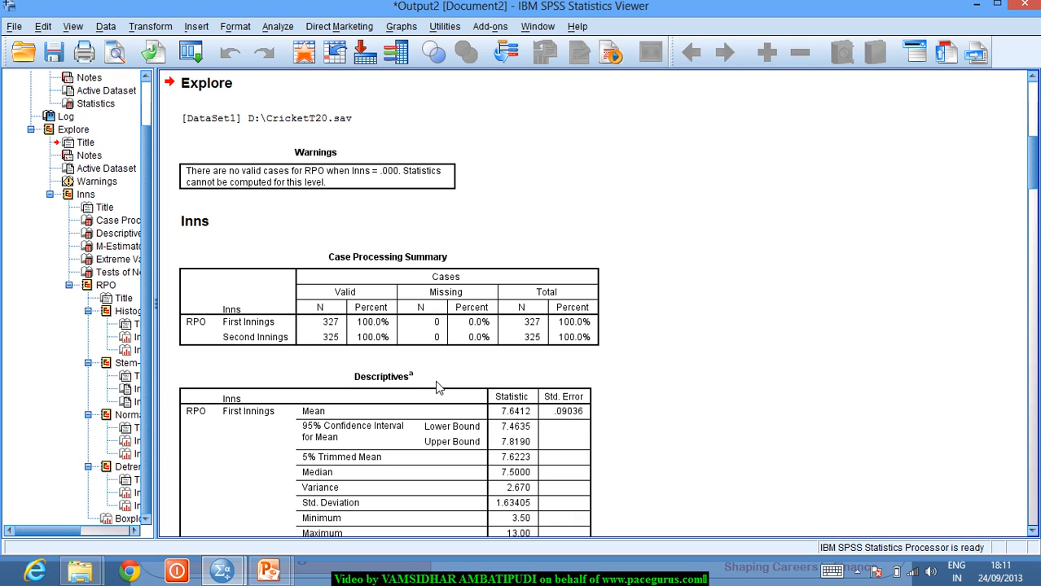
key(alt+Tab)
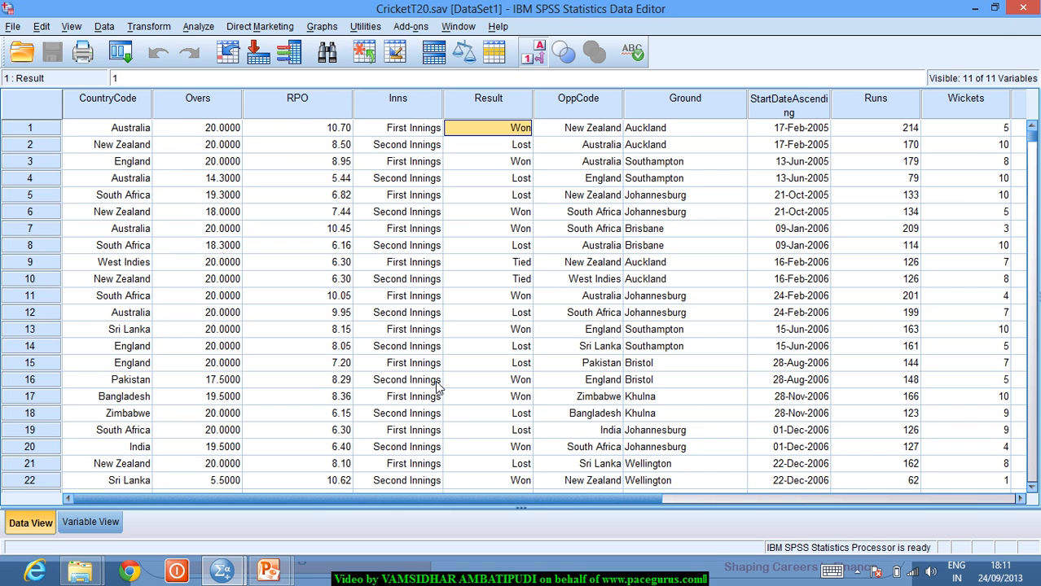
key(alt+Tab)
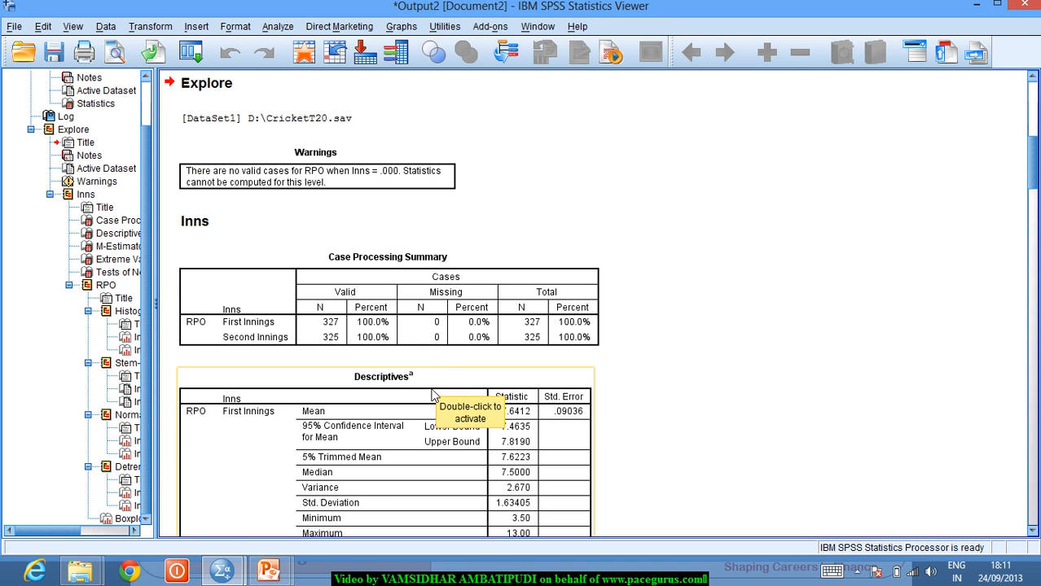
- Advance the PowerPoint slide show to the Box Plots slide, then return to the SPSS Viewer
mouse_move(271, 570)
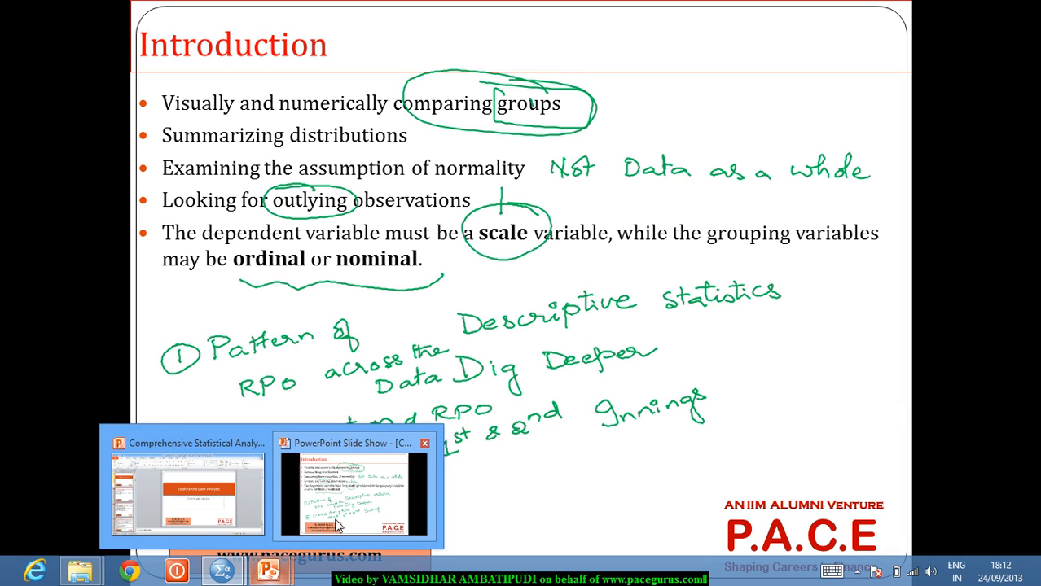
click(338, 525)
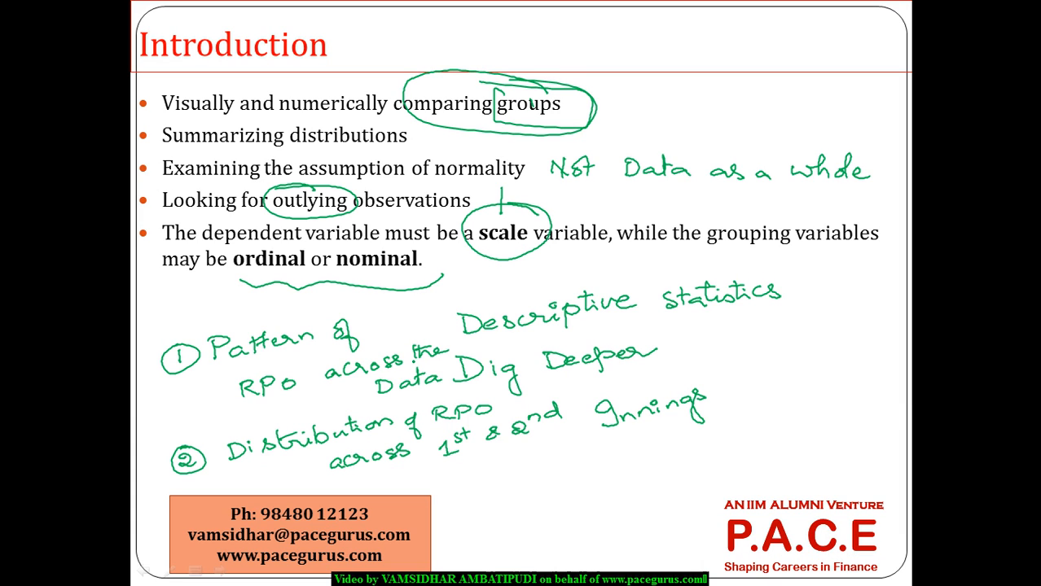
click(413, 366)
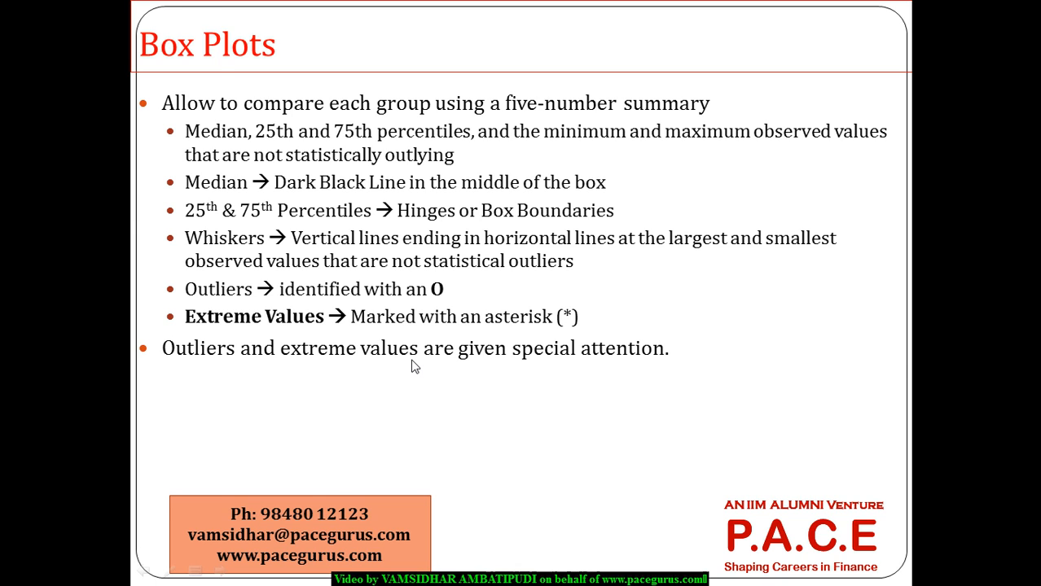
key(alt+Tab)
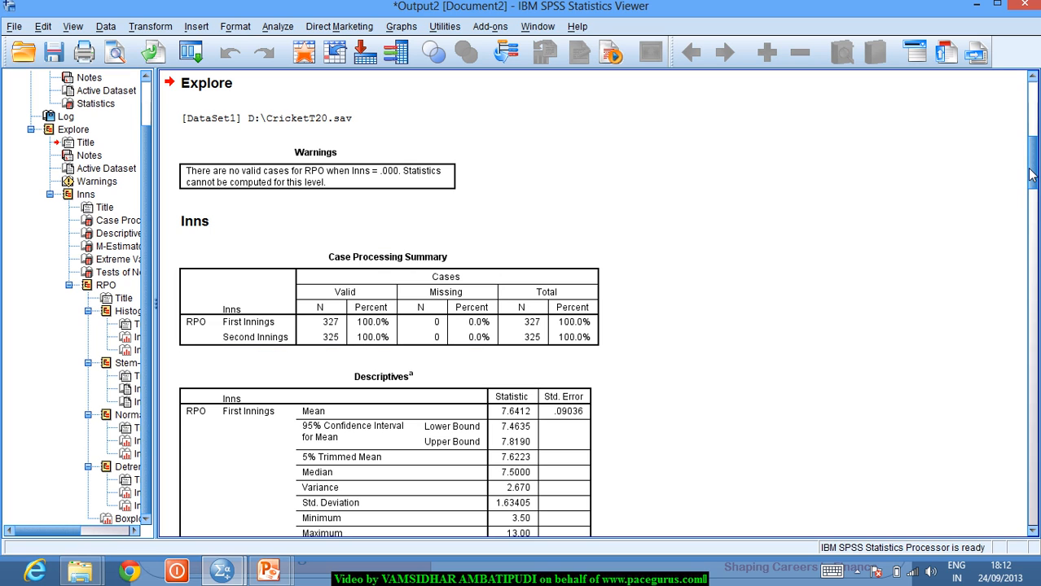
- Scroll the Viewer down to the side-by-side RPO boxplots for first and second innings
drag(1030, 175, 1036, 494)
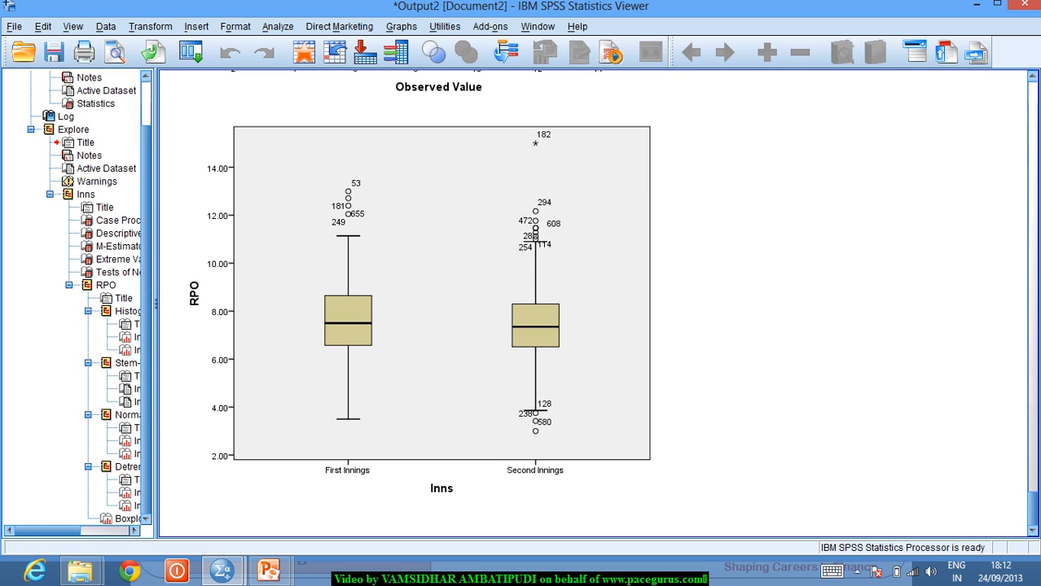
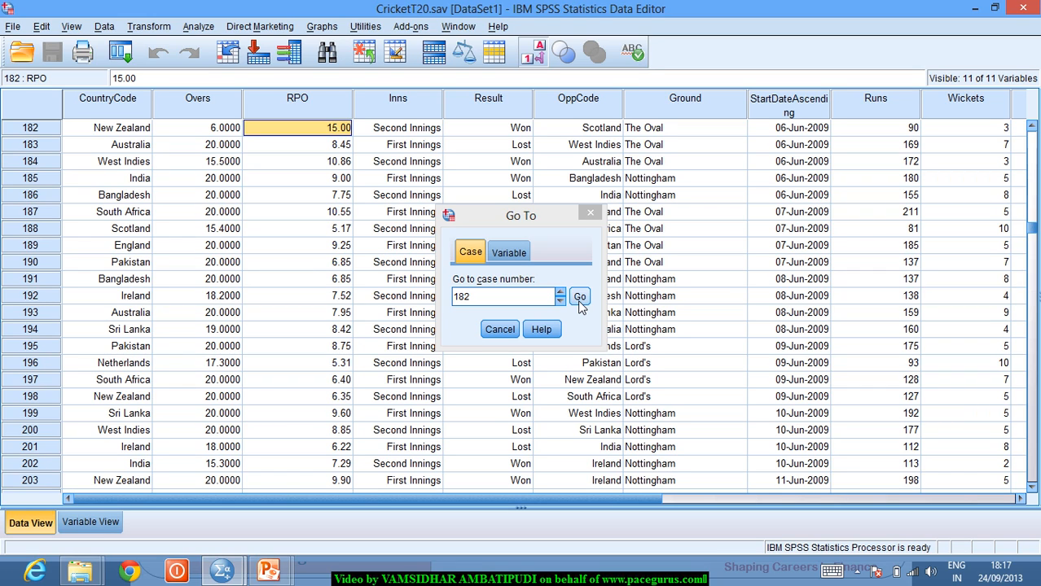
- Return to the Output Viewer's RPO-by-Inns boxplot, where case 182 is the extreme outlier
key(alt+Tab)
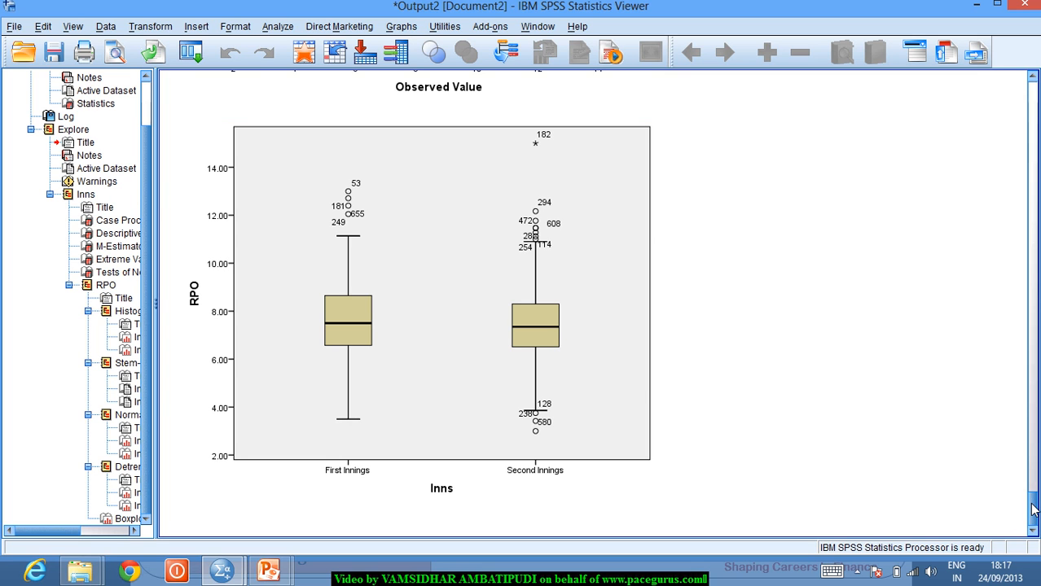
- Scroll to the Explore output and select the Case Processing Summary (327 First, 325 Second Innings valid)
drag(1033, 509, 1034, 123)
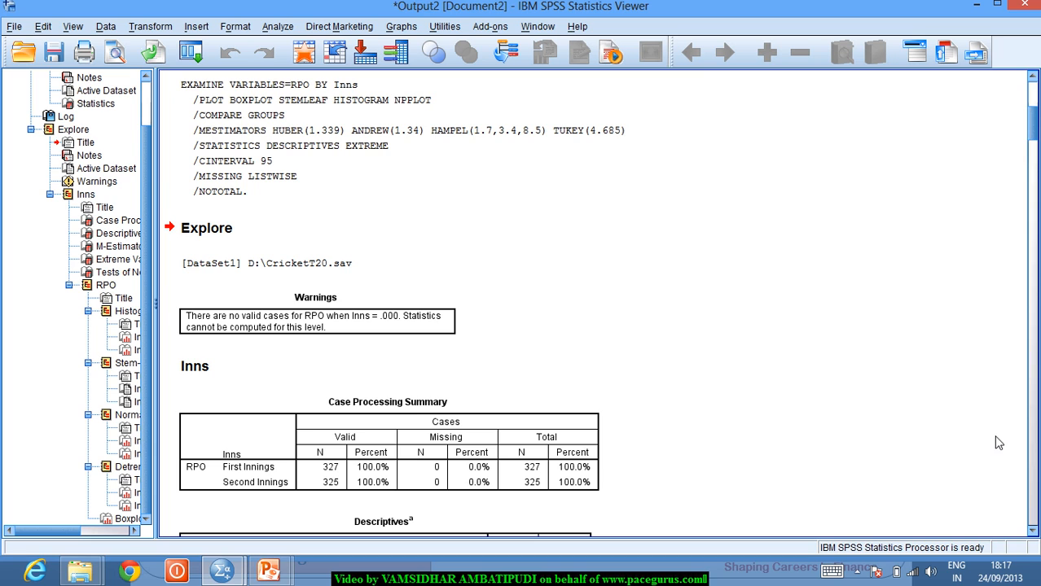
click(1032, 534)
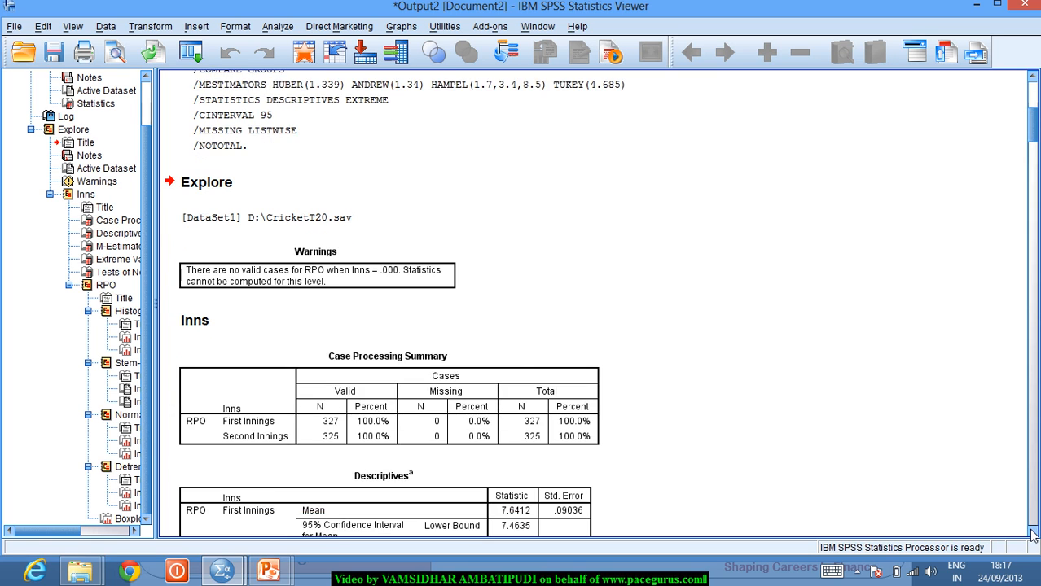
click(1032, 533)
click(1032, 533)
click(1032, 533)
click(1032, 533)
click(1032, 534)
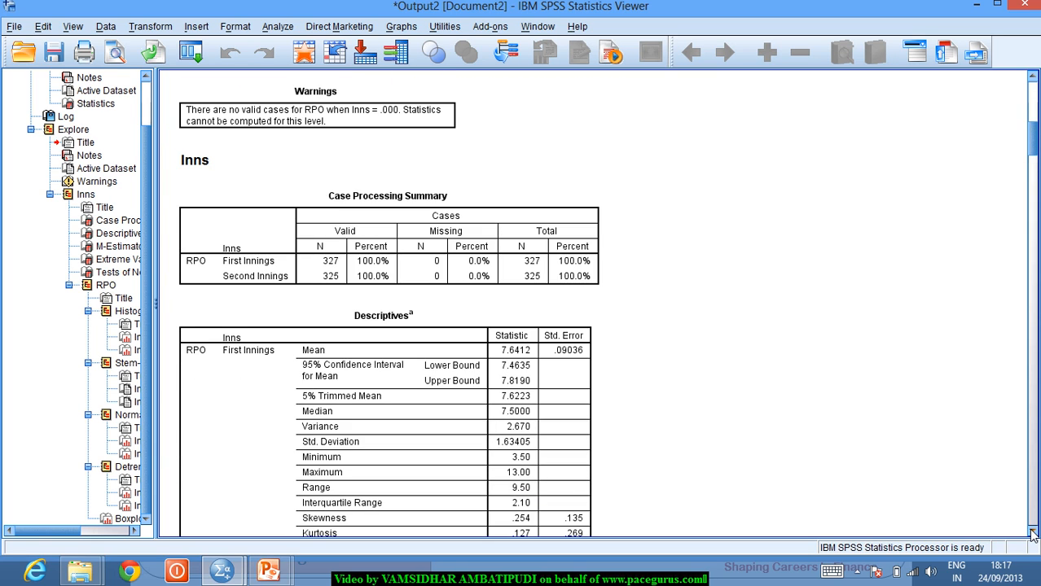
click(493, 265)
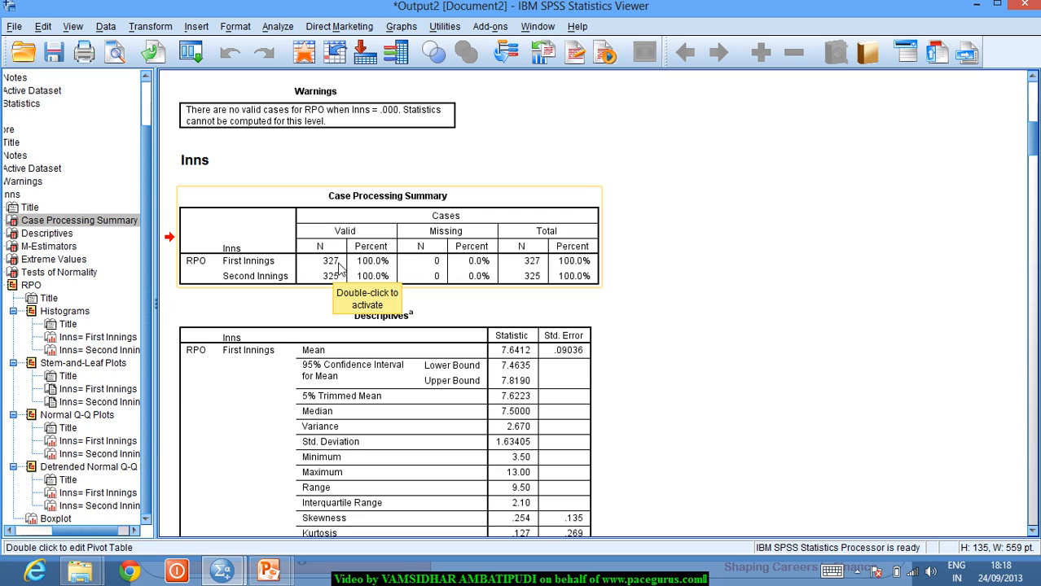
- Scroll down to show the whole RPO Descriptives table (First Innings mean 7.6412, Second 7.4283)
click(346, 294)
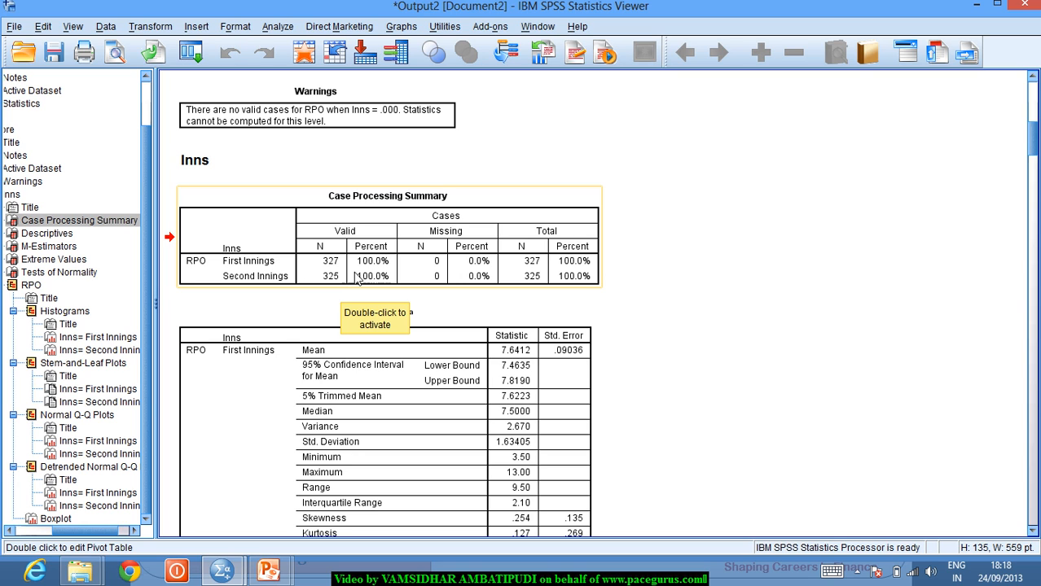
click(1032, 530)
click(1032, 533)
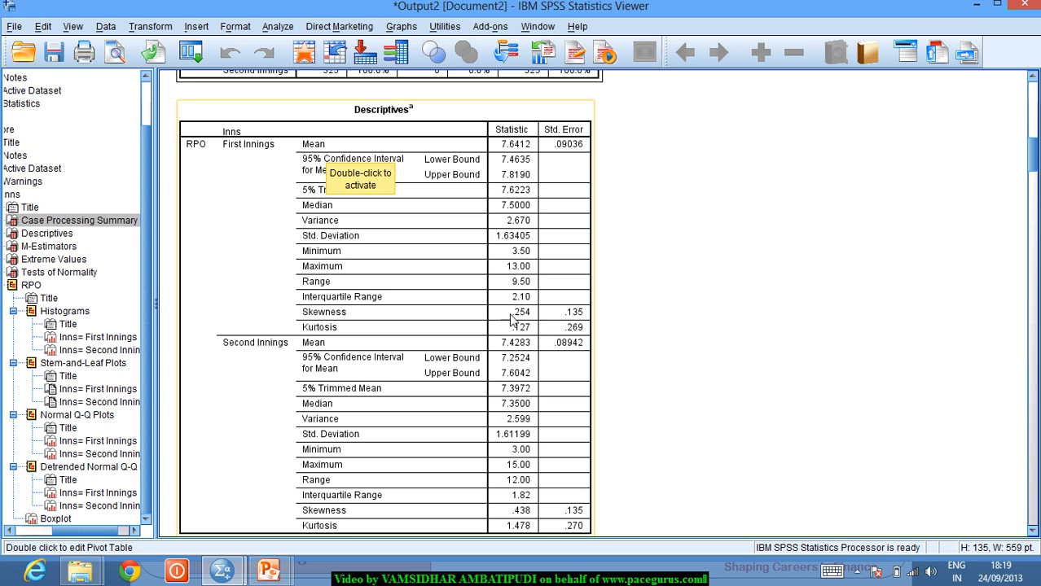
click(518, 167)
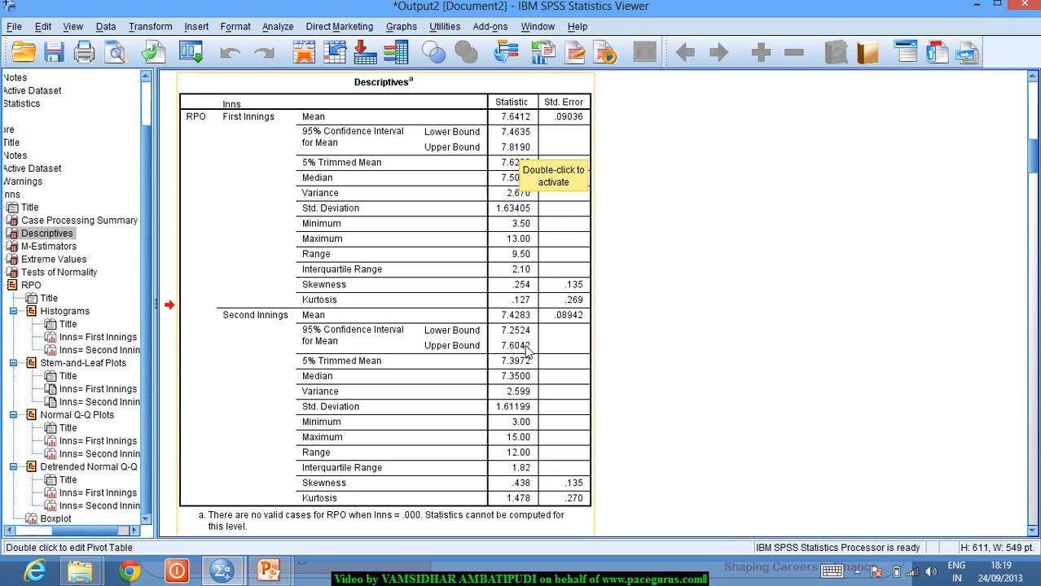
double_click(506, 166)
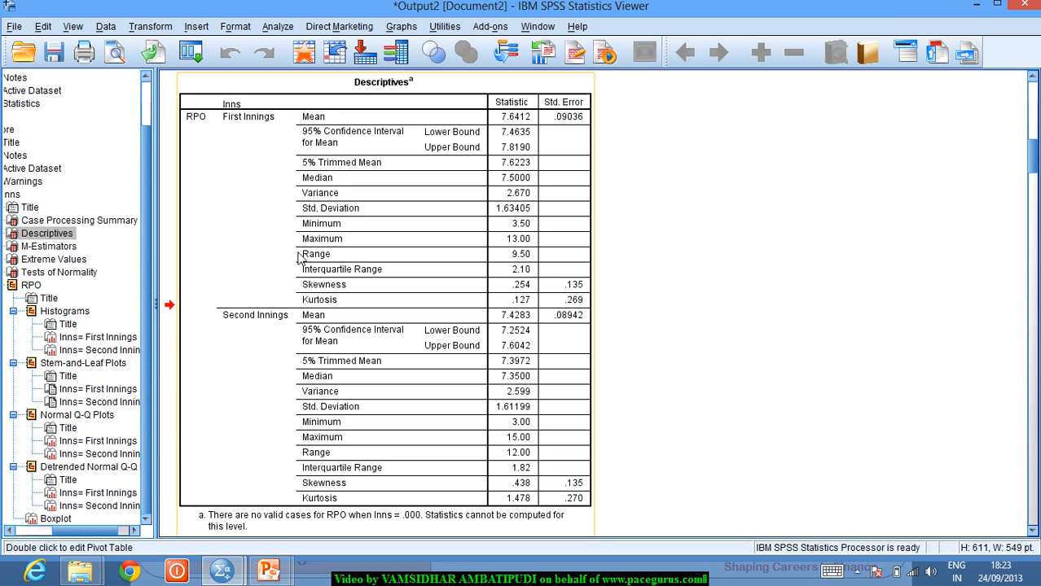
- Activate the RPO Descriptives table for editing and bring up its Pivot menu
double_click(374, 228)
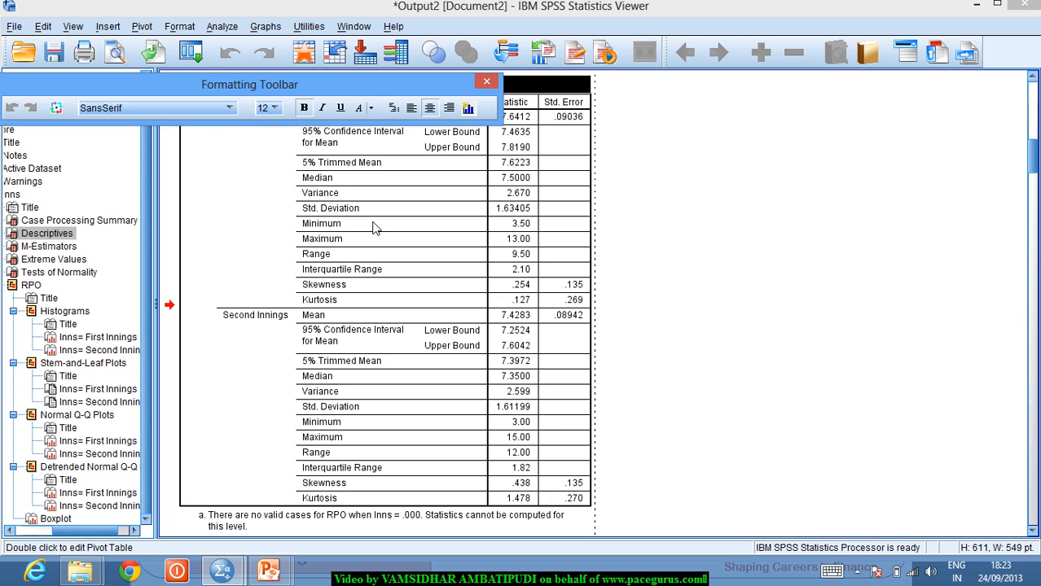
click(142, 27)
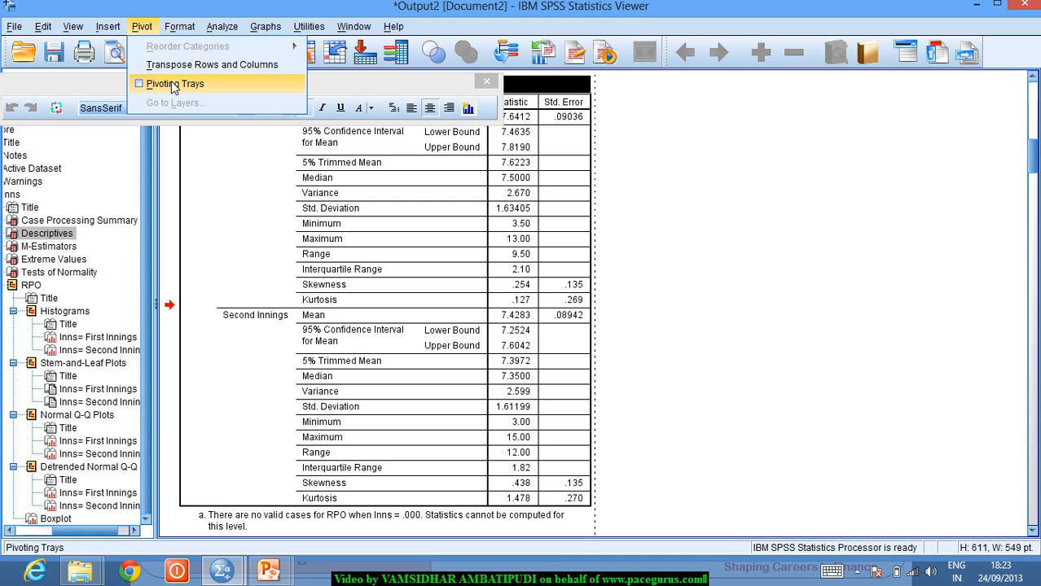
- In the Pivoting Trays, move Inns from the rows into the layer so one innings shows at a time
click(173, 85)
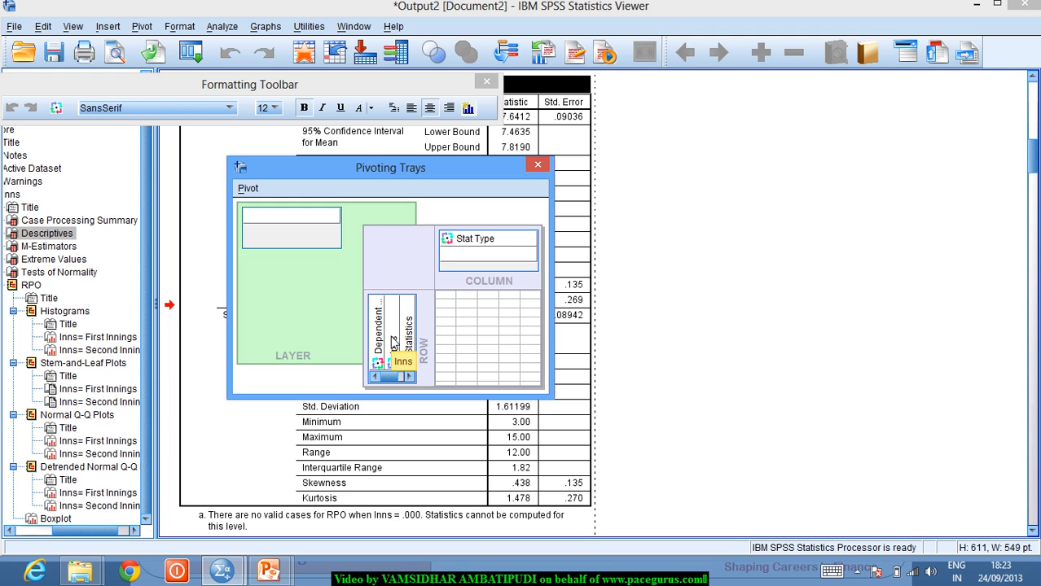
drag(393, 342, 323, 235)
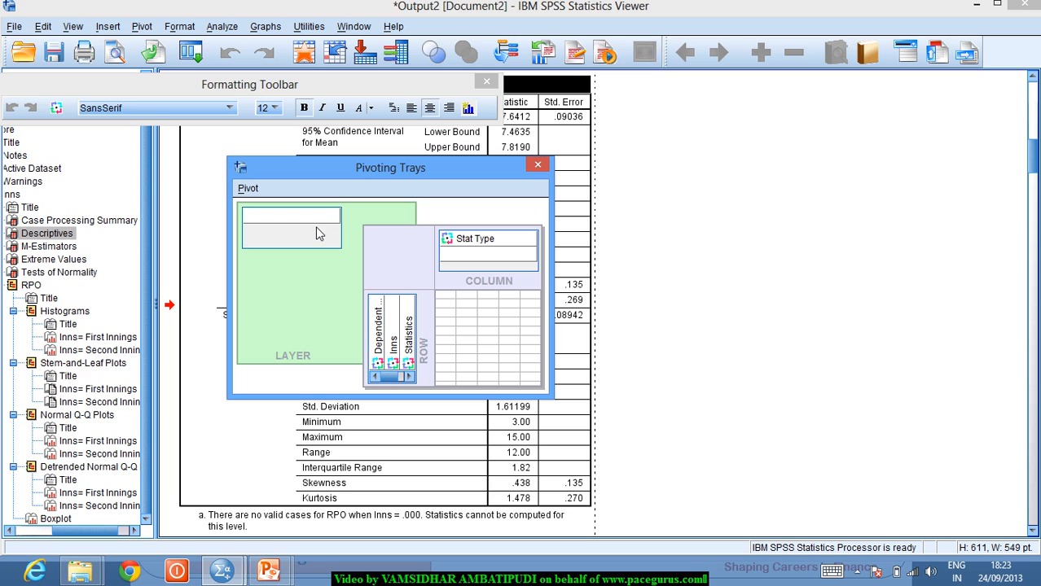
drag(393, 327, 305, 224)
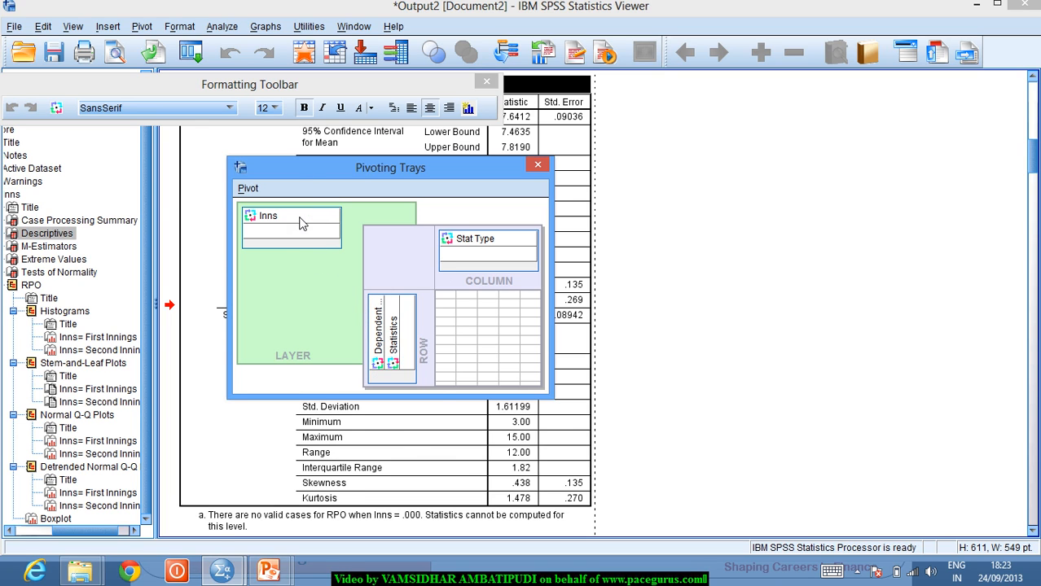
click(545, 167)
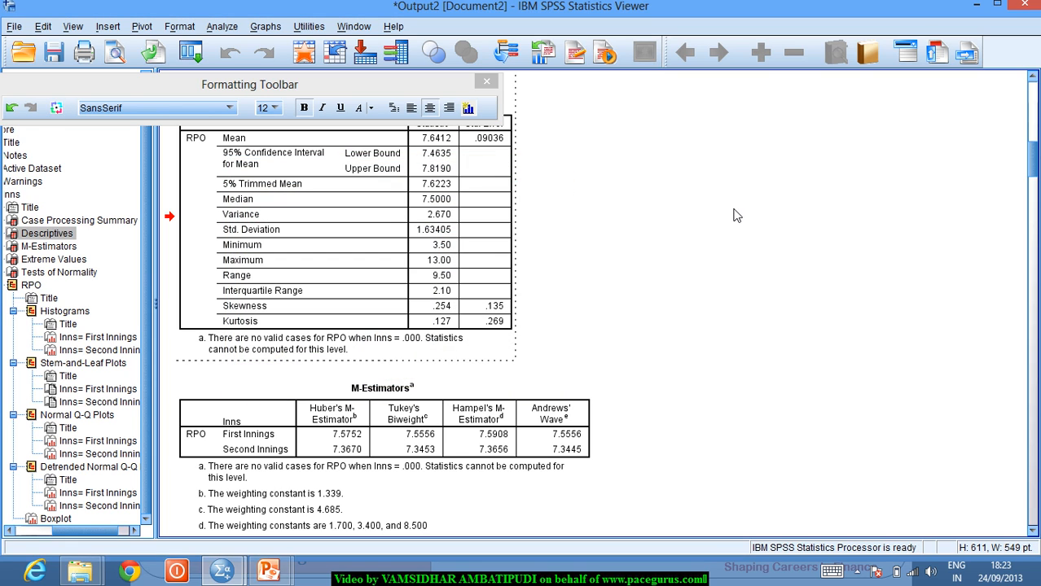
click(1034, 79)
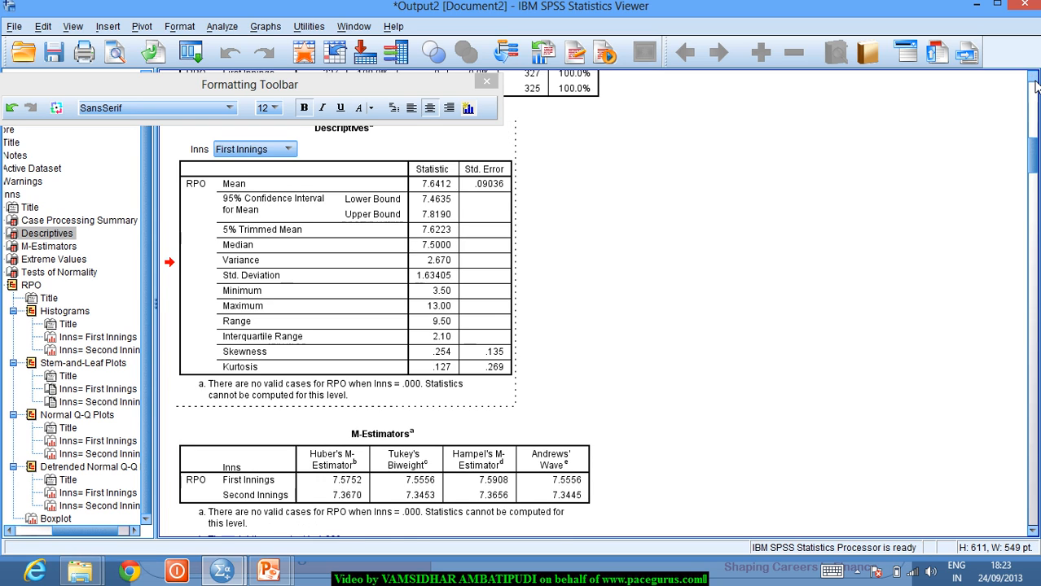
click(1034, 79)
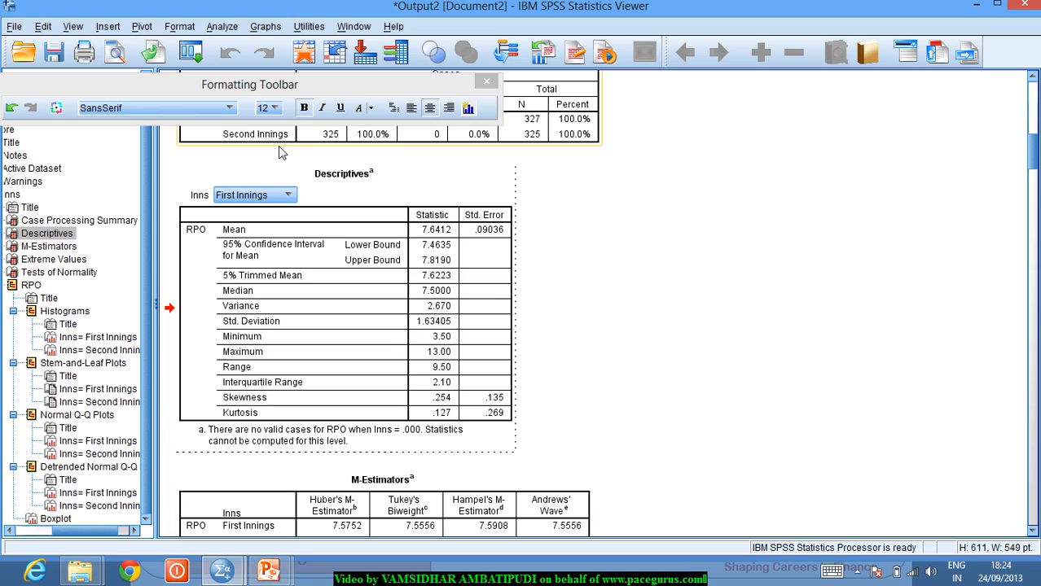
click(289, 198)
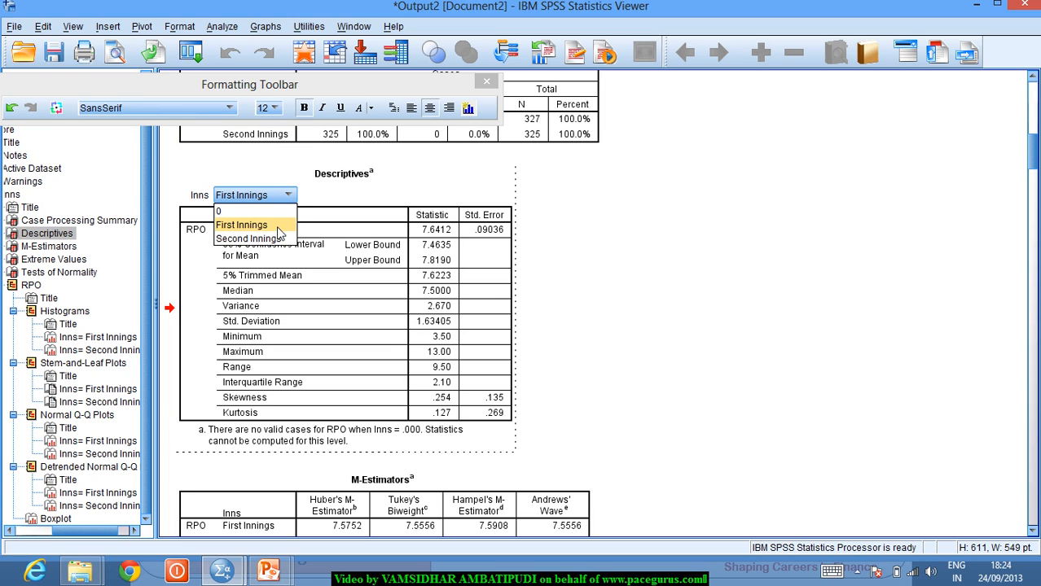
click(246, 239)
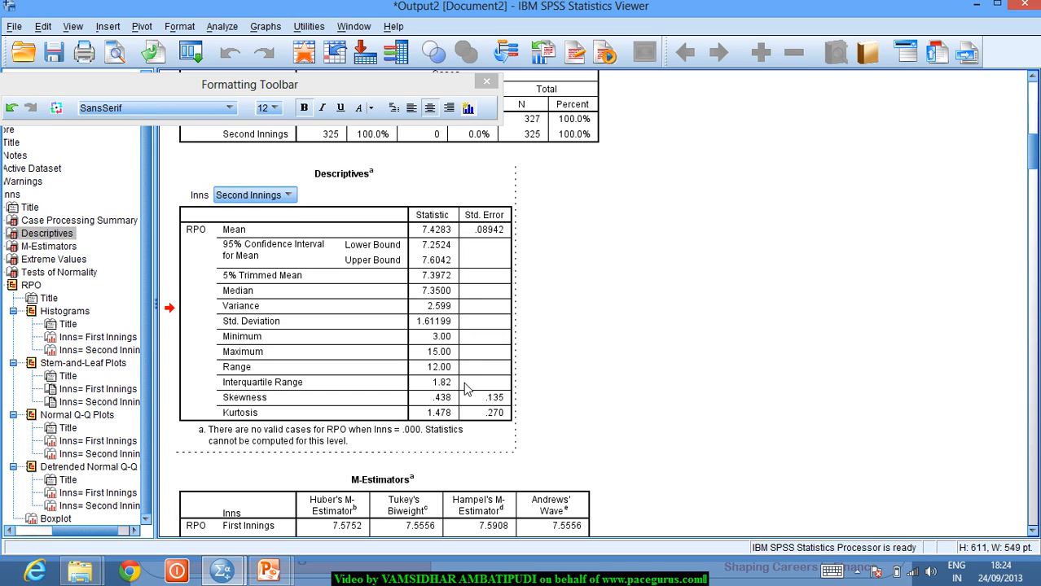
click(291, 195)
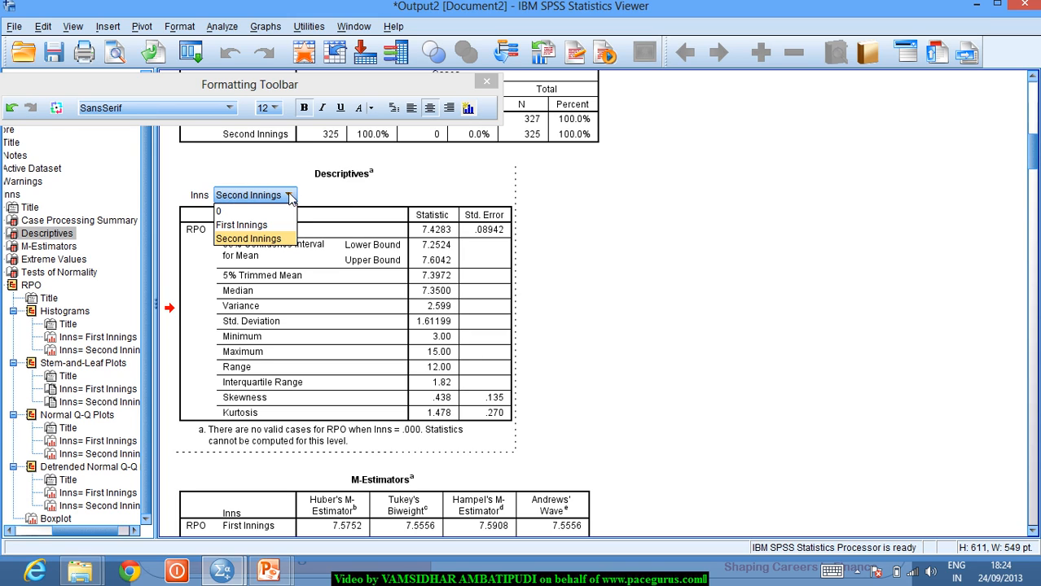
click(278, 223)
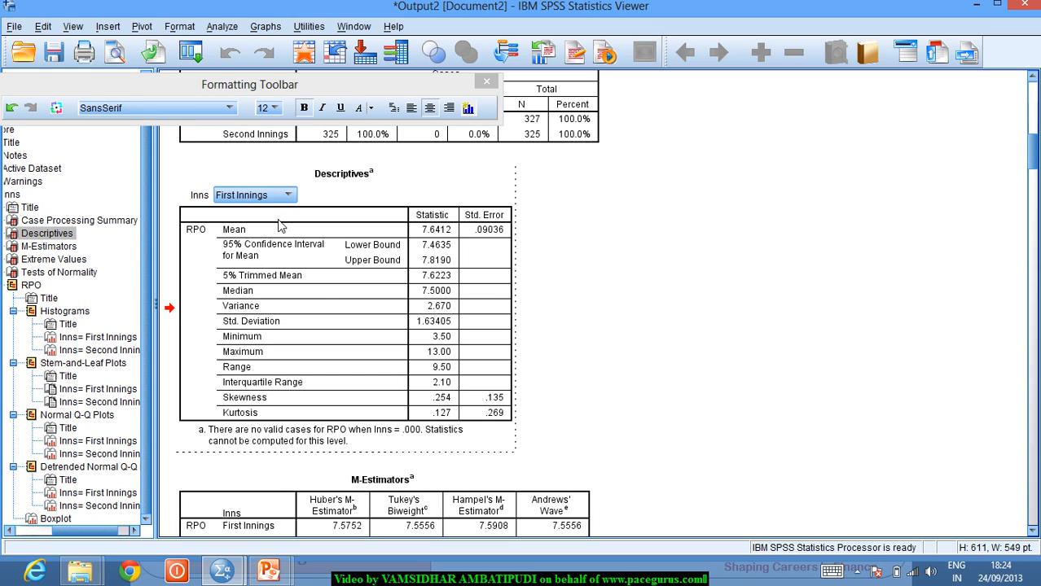
click(323, 281)
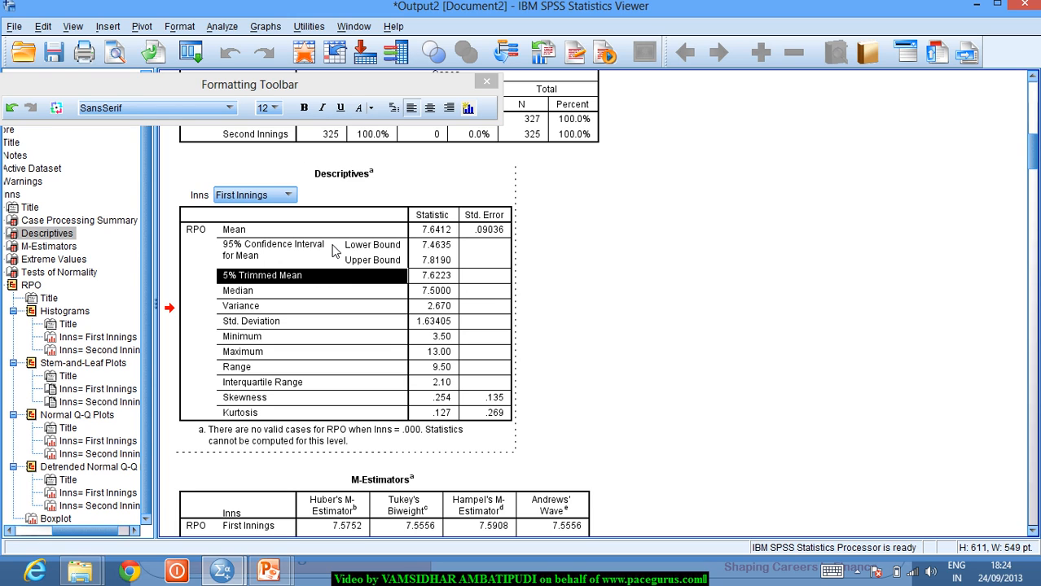
- Move Inns from the layer into the columns under Stat Type, placing both innings side by side
click(332, 252)
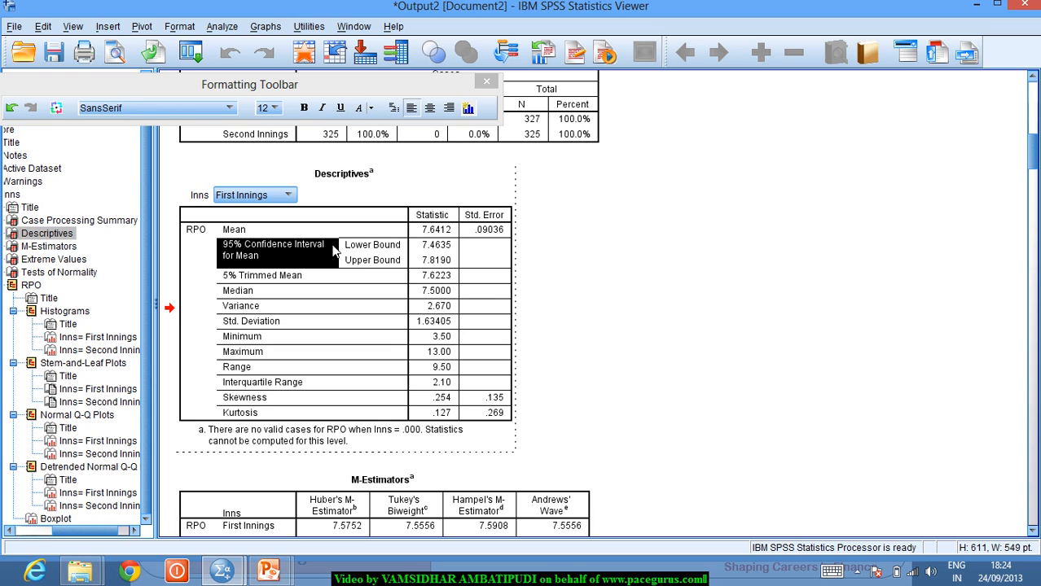
click(145, 26)
click(175, 83)
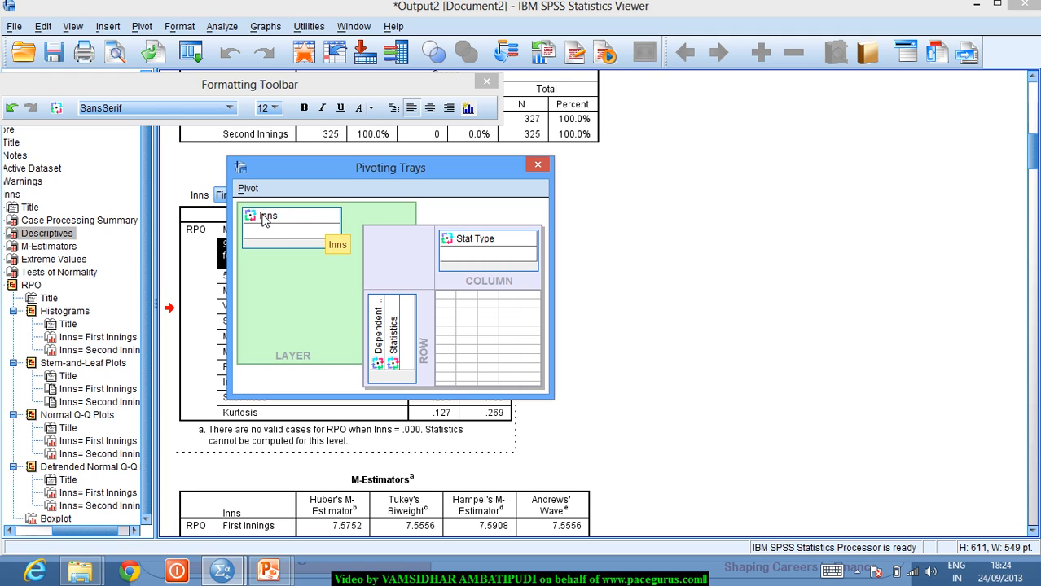
drag(275, 227, 461, 269)
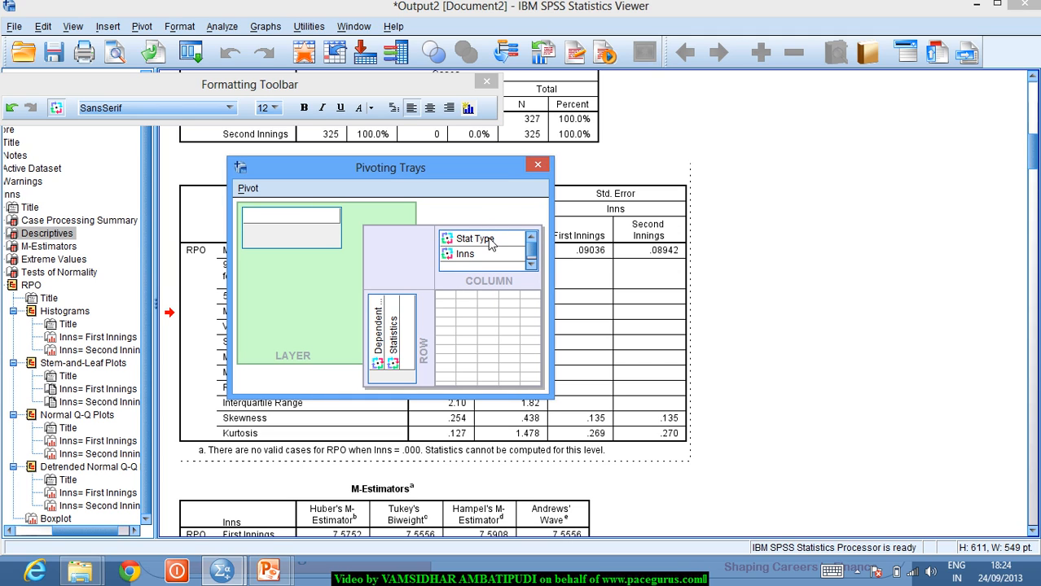
click(539, 165)
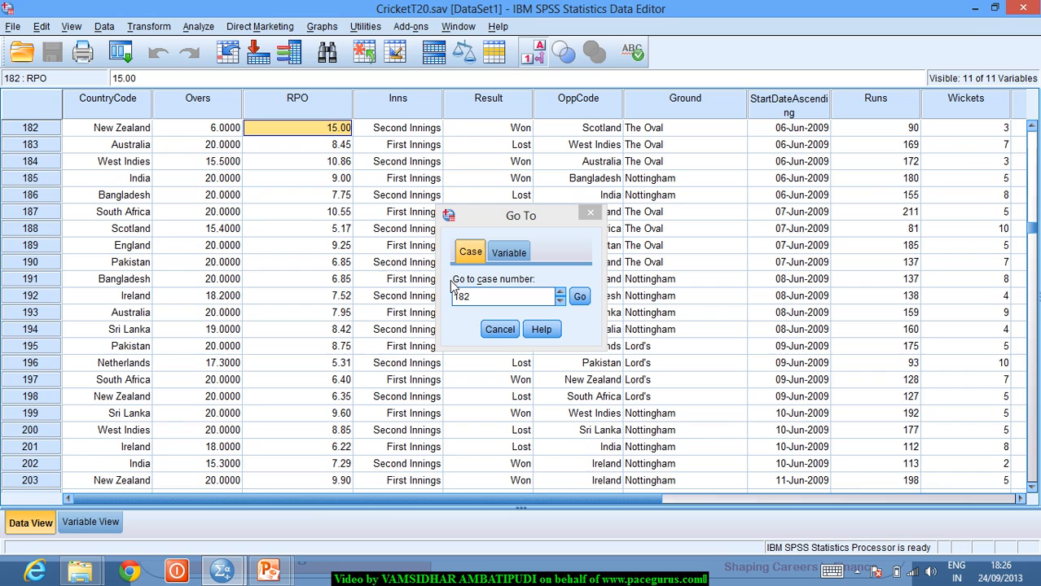
- Switch to the Data Editor and dismiss the Go To dialog, leaving case 182 (RPO 15.00) in view
key(alt+Tab)
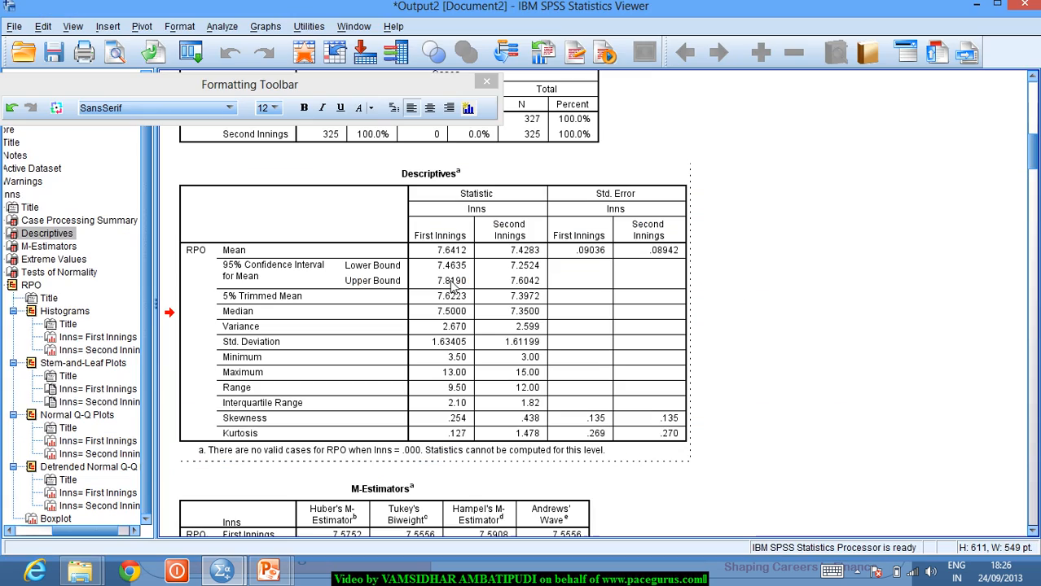
key(alt+Tab)
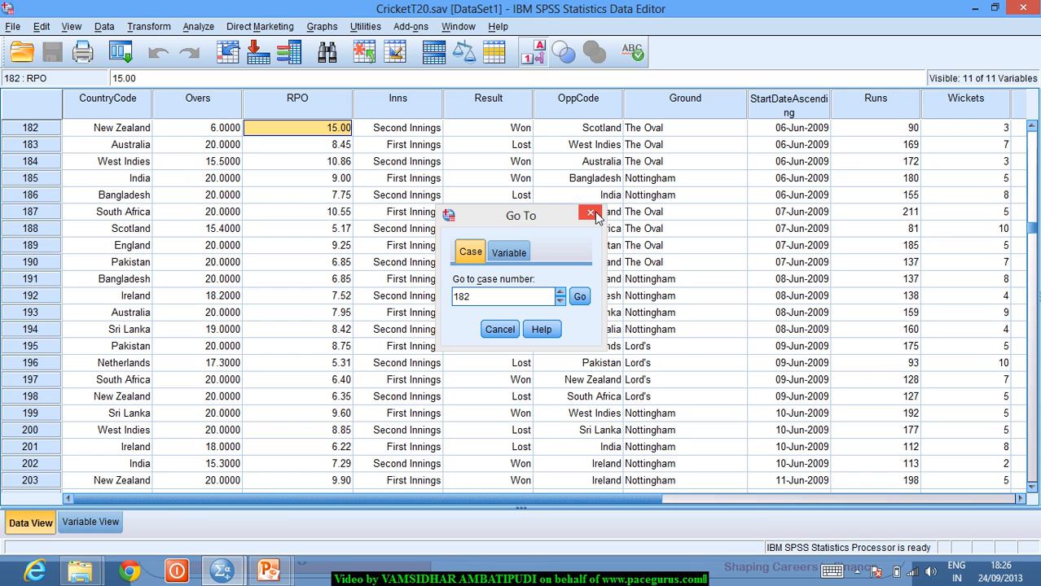
click(592, 214)
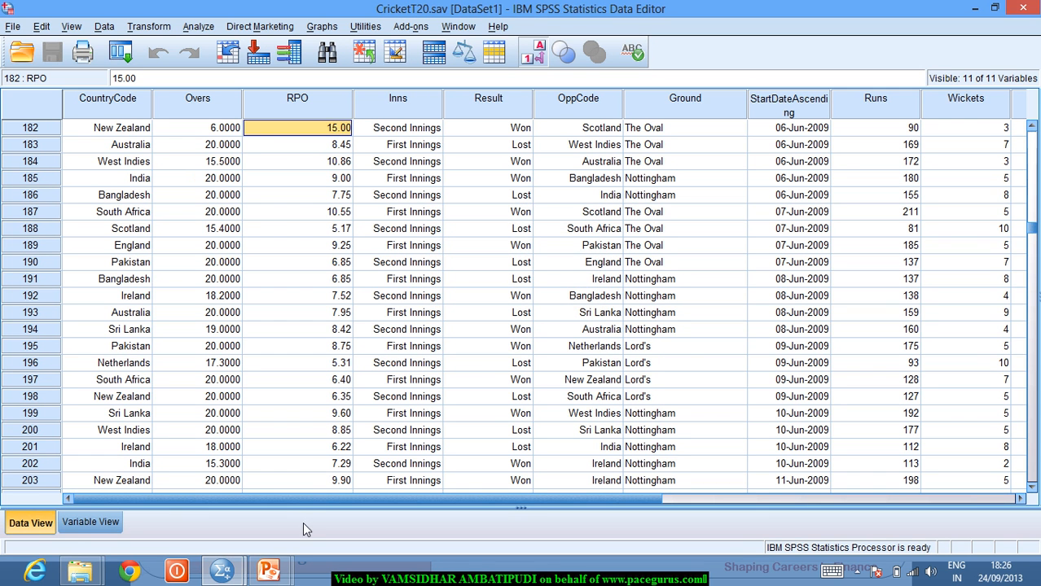
mouse_move(272, 571)
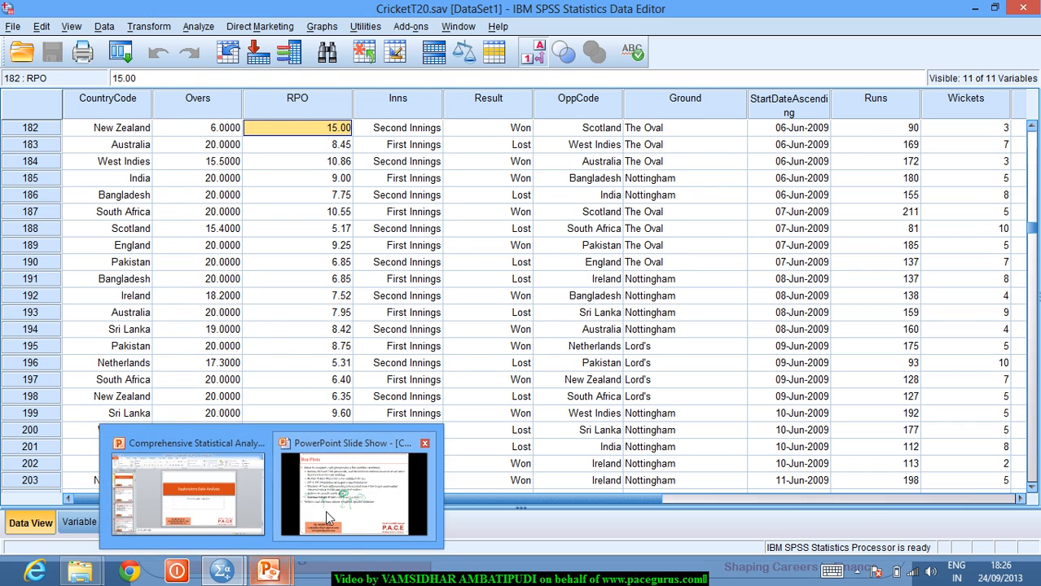
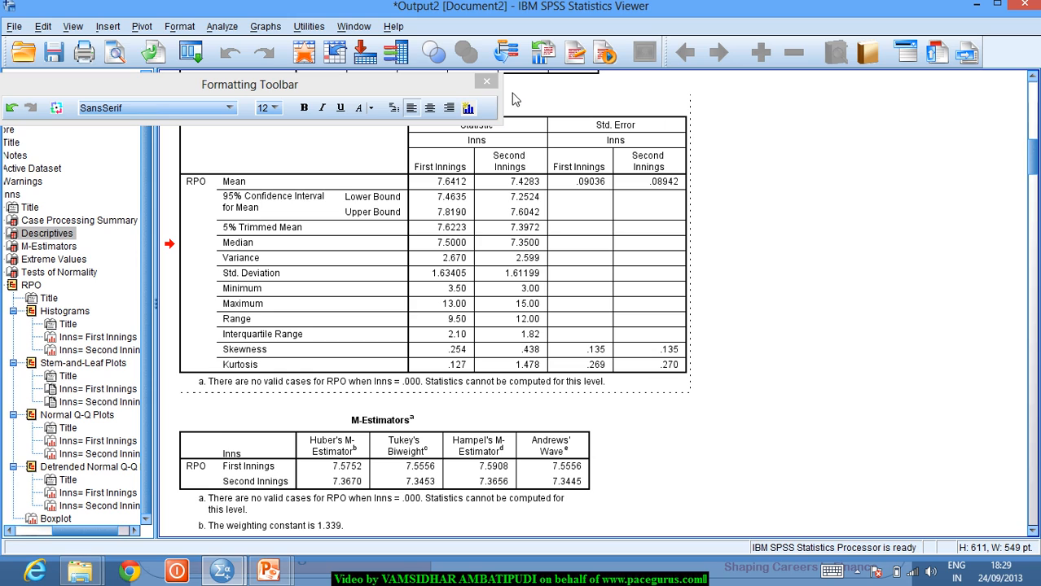
- Close the floating Formatting Toolbar so the RPO Descriptives table by First and Second Innings shows
click(486, 84)
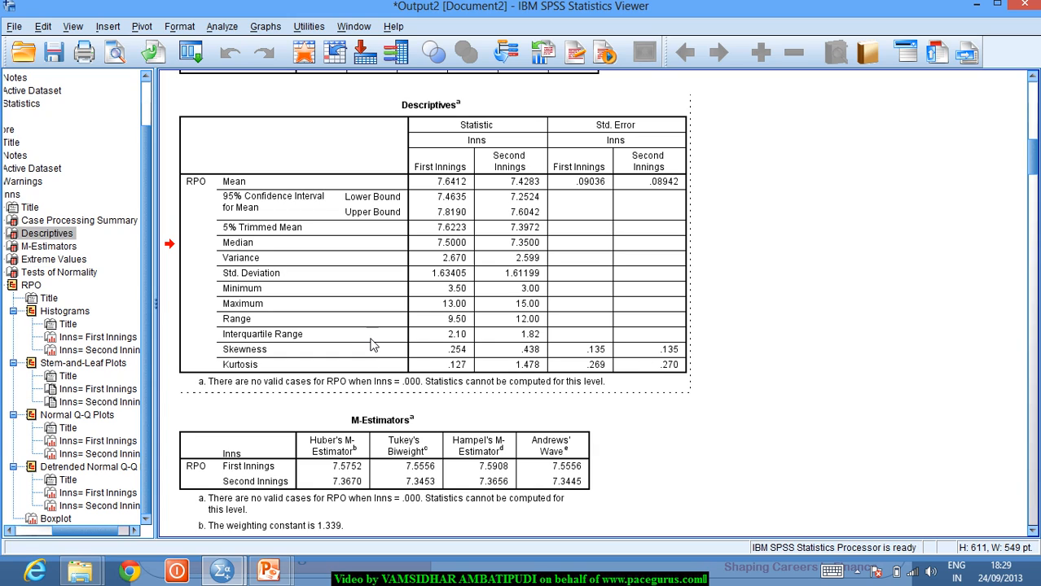
key(alt+Tab)
key(alt+Tab)
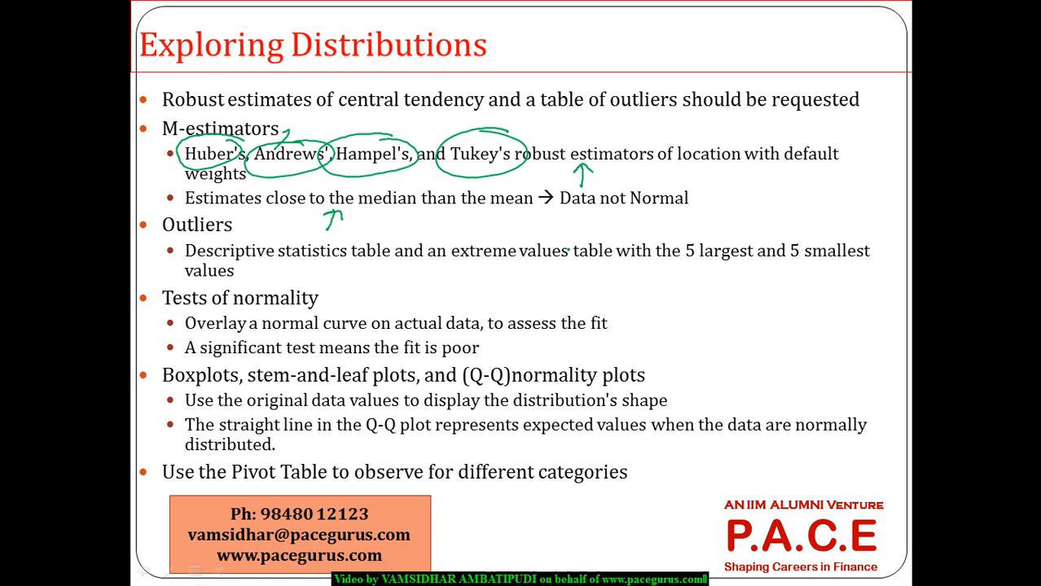
mouse_move(662, 187)
mouse_down()
mouse_move(627, 170)
mouse_move(607, 222)
mouse_move(647, 173)
mouse_up()
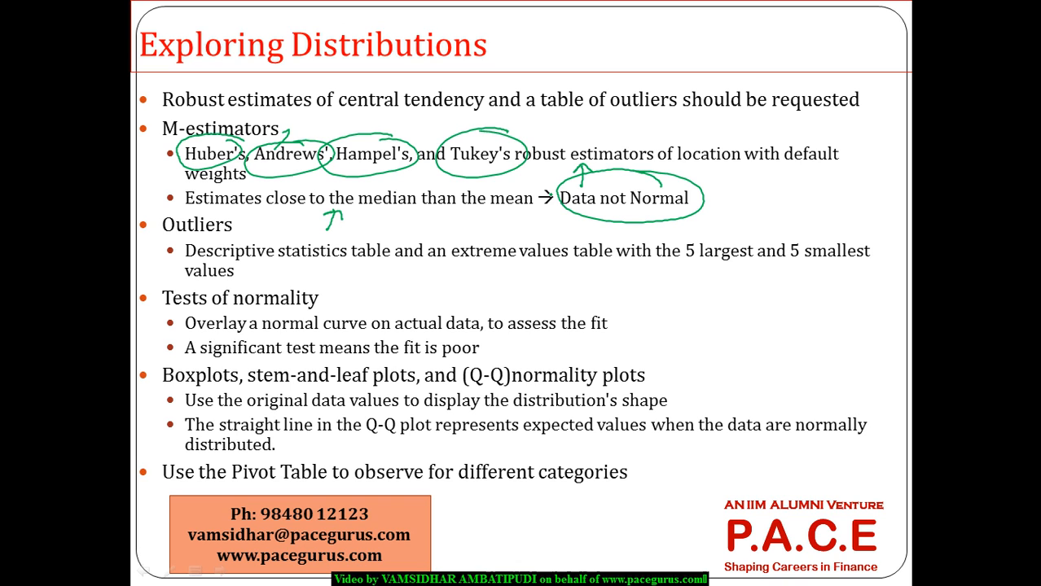
key(e)
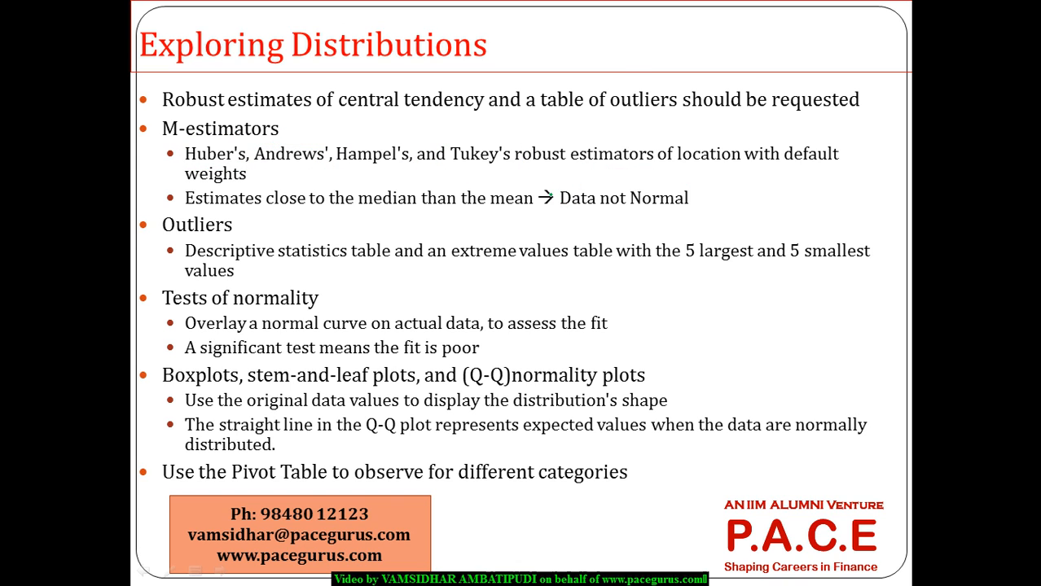
key(alt+Tab)
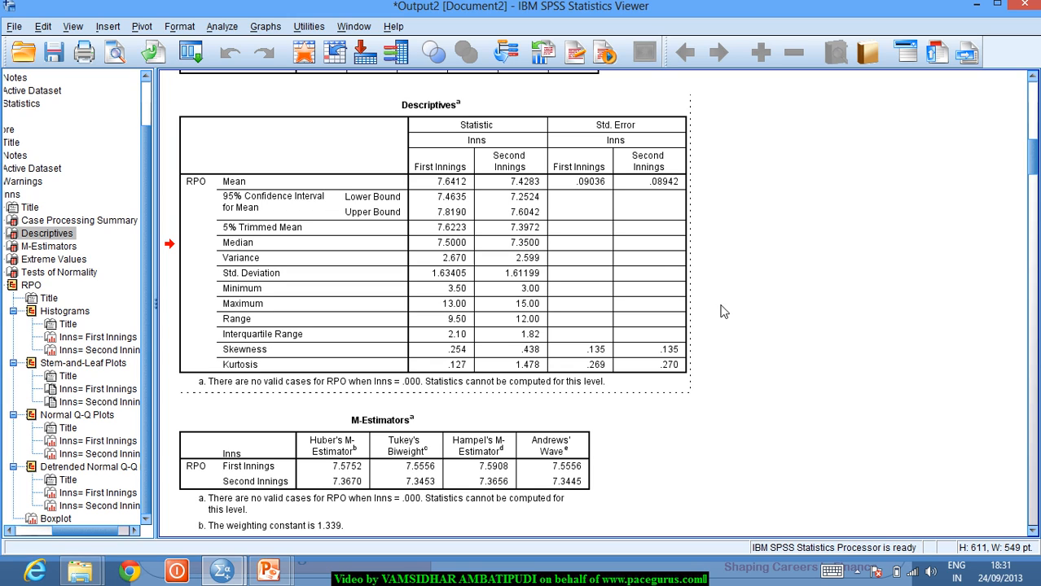
- Scroll down the Viewer output to the Extreme Values table for RPO
click(1032, 530)
click(1032, 530)
click(1032, 530)
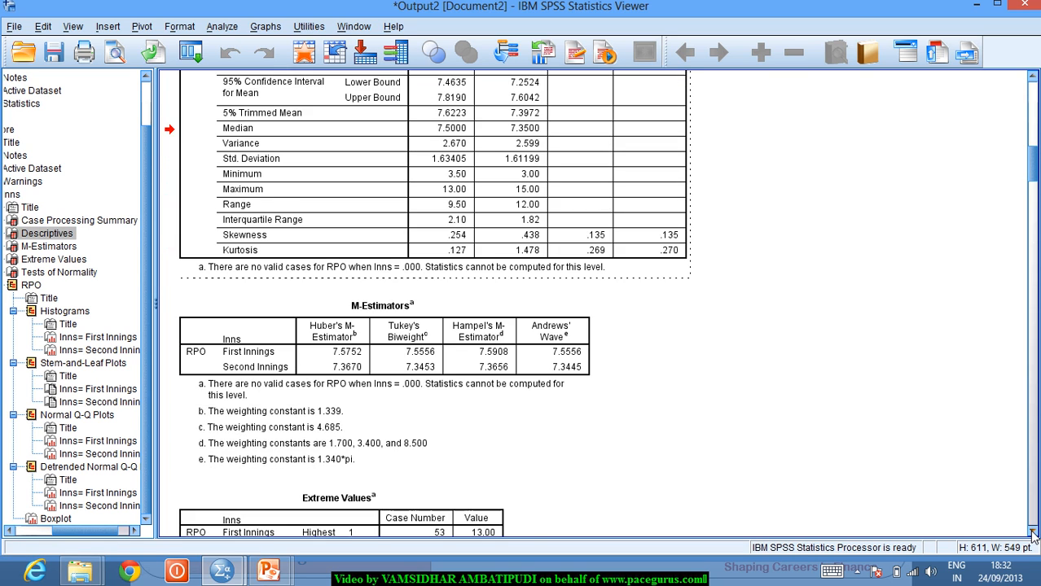
click(1032, 530)
click(1031, 531)
click(1032, 531)
click(1032, 531)
click(1032, 531)
click(1032, 531)
click(1032, 531)
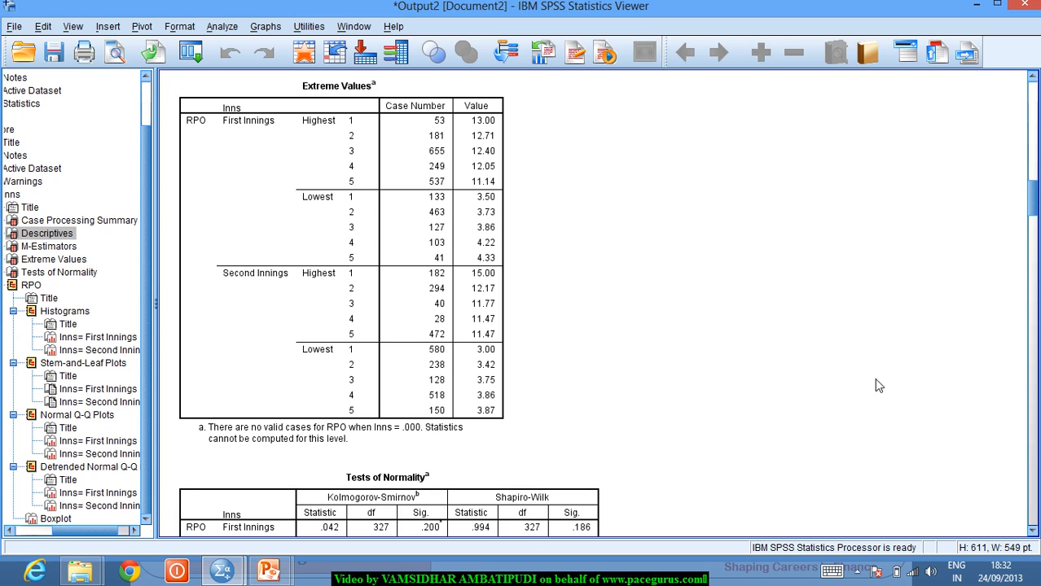
- Select the Extreme Values table to highlight it, then deselect it
click(484, 204)
click(494, 122)
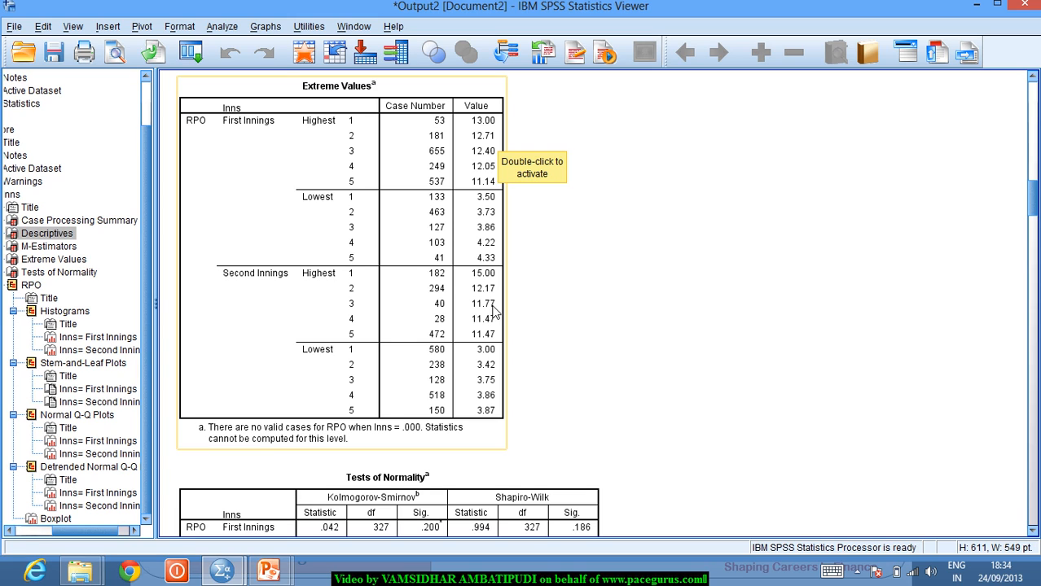
click(702, 383)
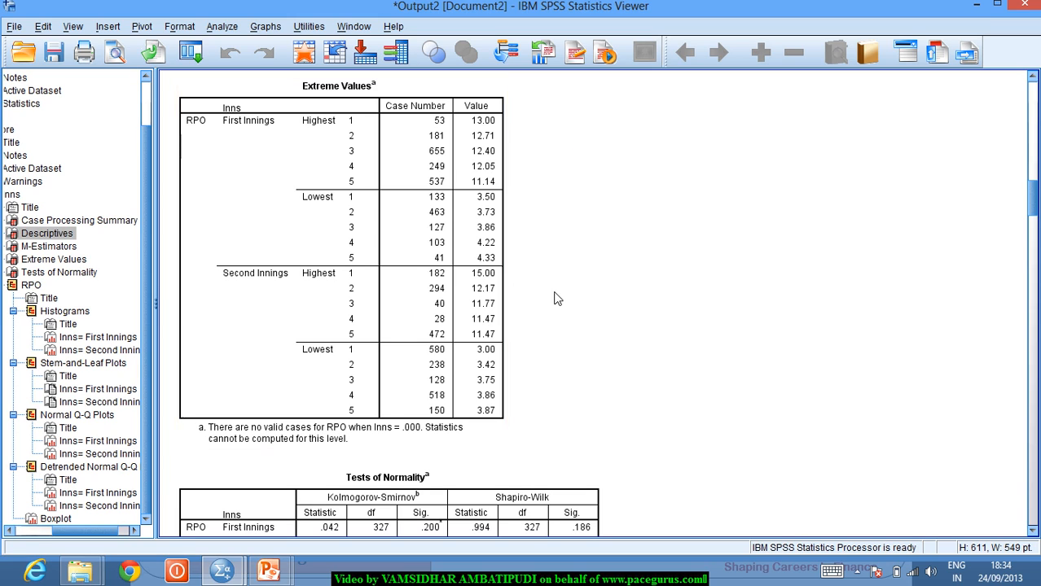
- Scroll on to the Tests of Normality table, then return to the slide show
click(1033, 534)
click(1033, 534)
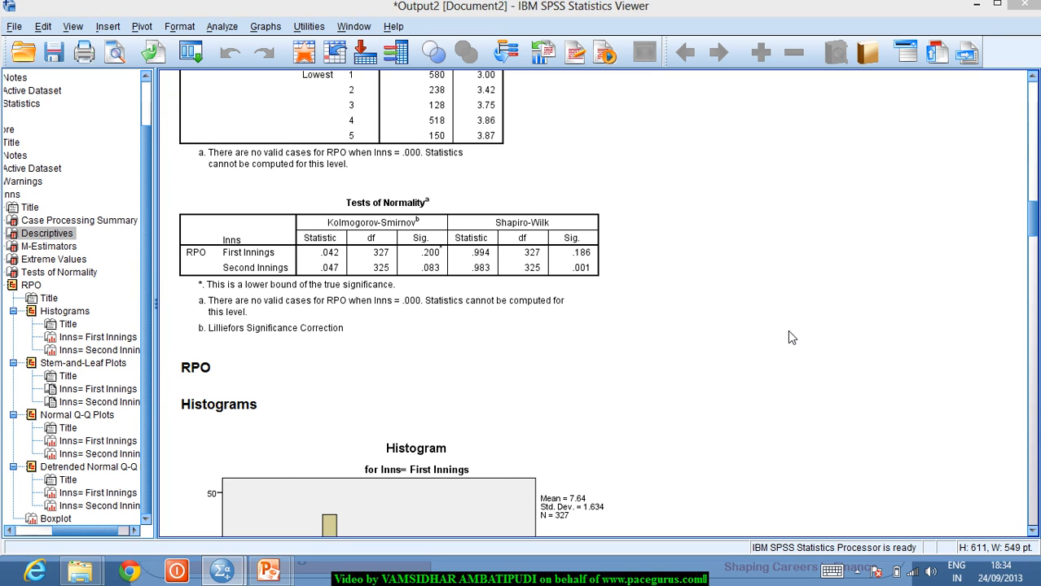
key(alt+Tab)
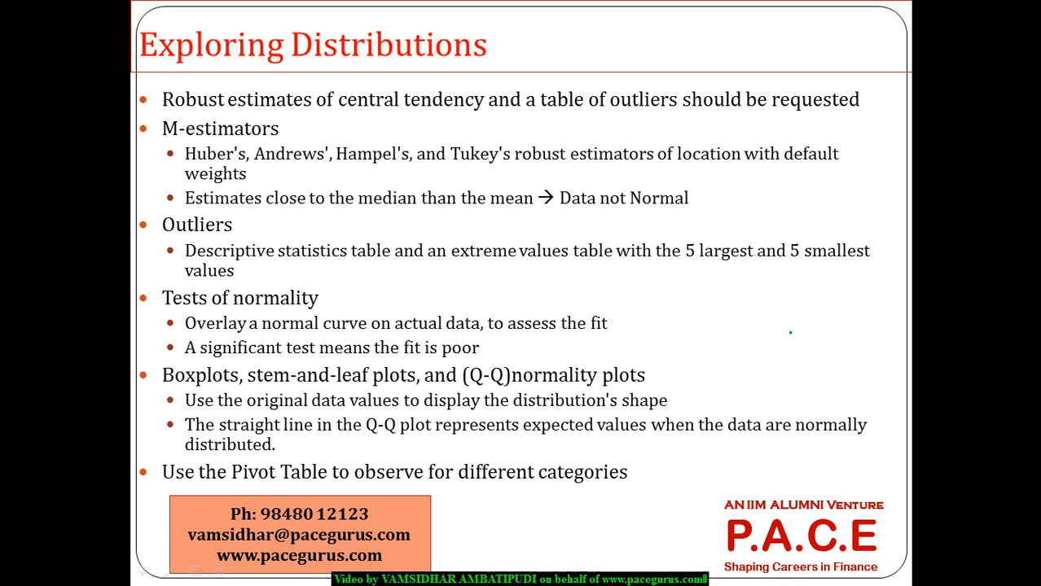
- With the slide show pen, draw an ink ellipse around 'normality' and 'a normal curve'
right_click(789, 332)
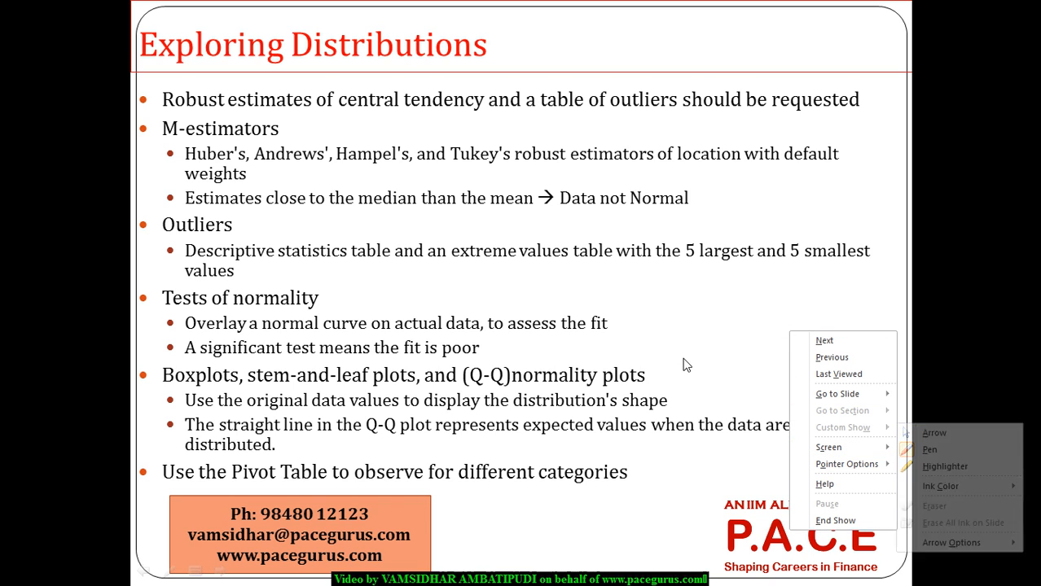
key(ctrl+p)
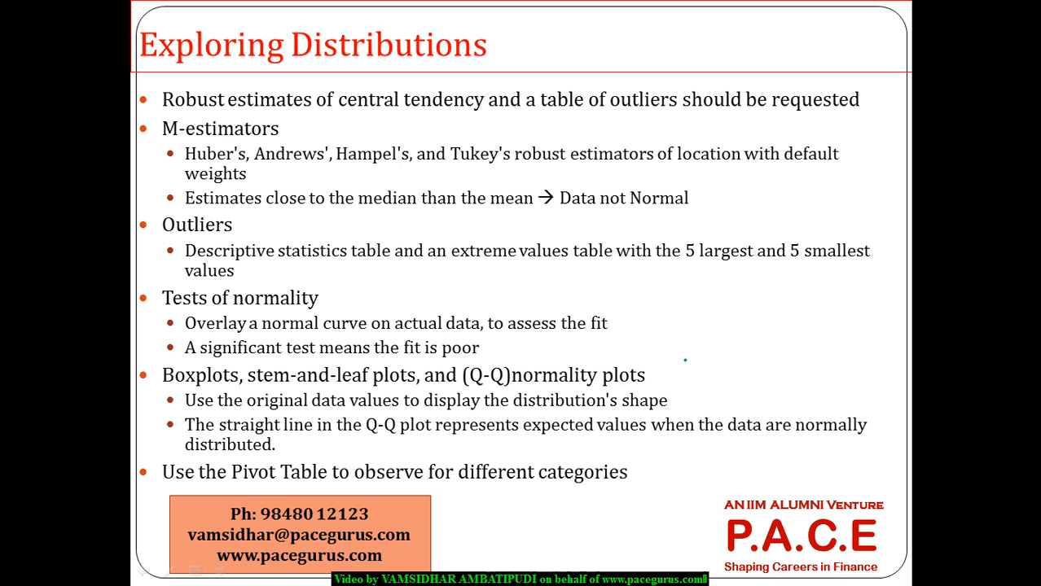
mouse_move(375, 312)
mouse_down()
mouse_move(358, 295)
mouse_move(253, 293)
mouse_move(380, 332)
mouse_move(350, 300)
mouse_up()
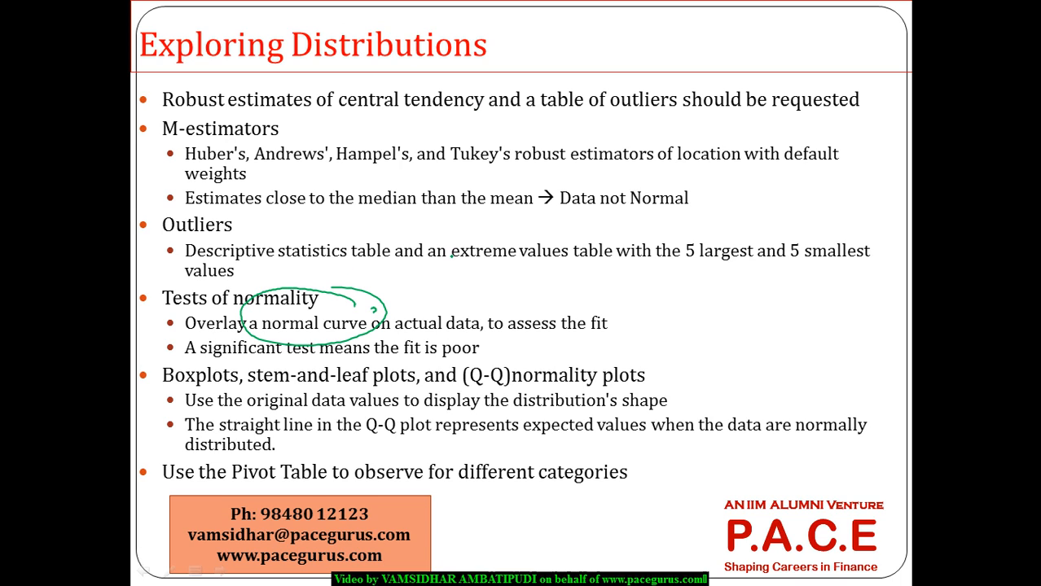
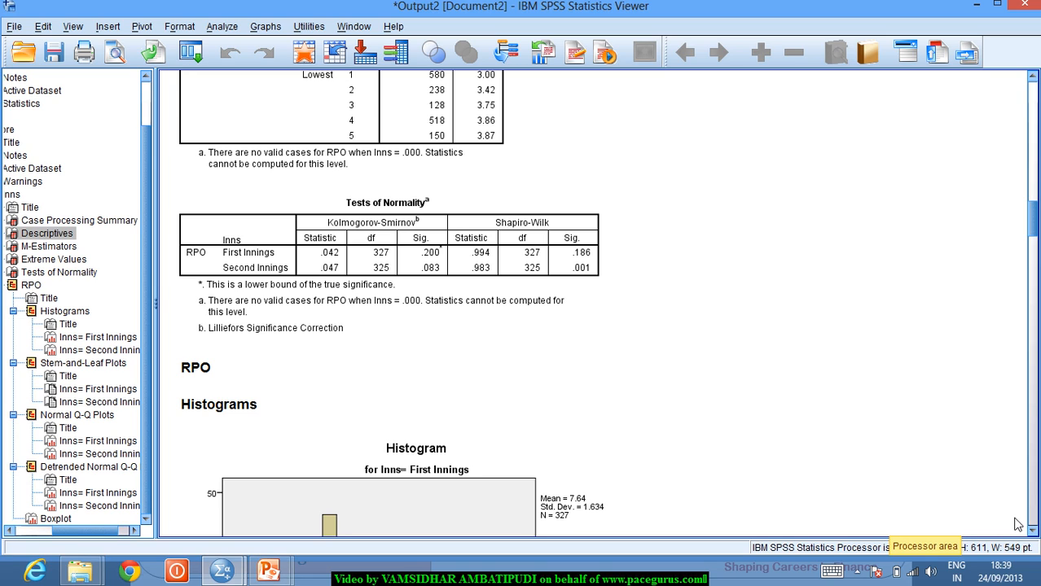
- Scroll down to the First Innings RPO histogram (mean 7.64, N = 327)
drag(1031, 533, 1031, 533)
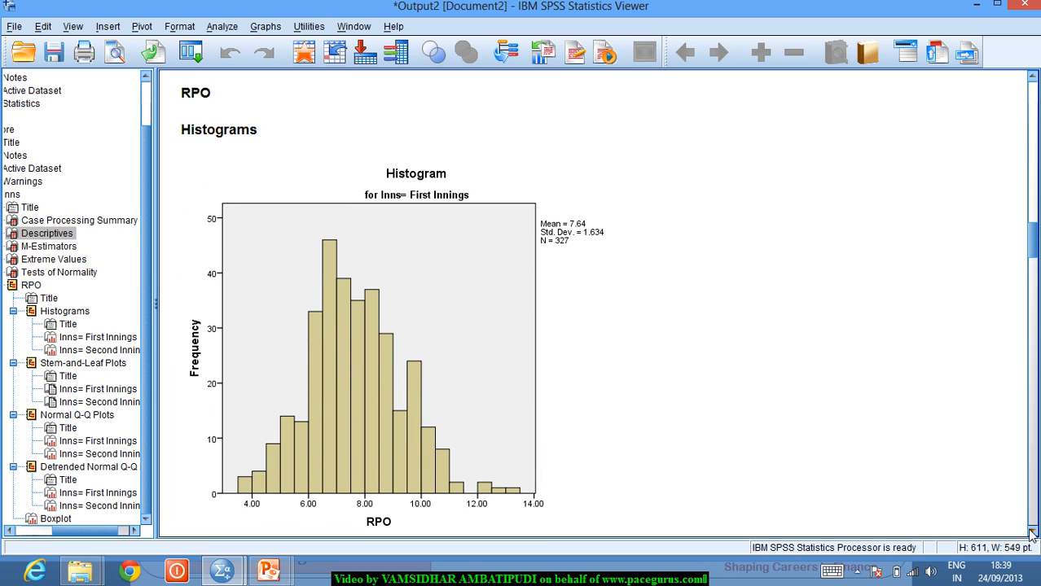
- Scroll to the Second Innings RPO histogram (mean 7.43, std. dev. 1.612, N = 325) and select it
click(1031, 533)
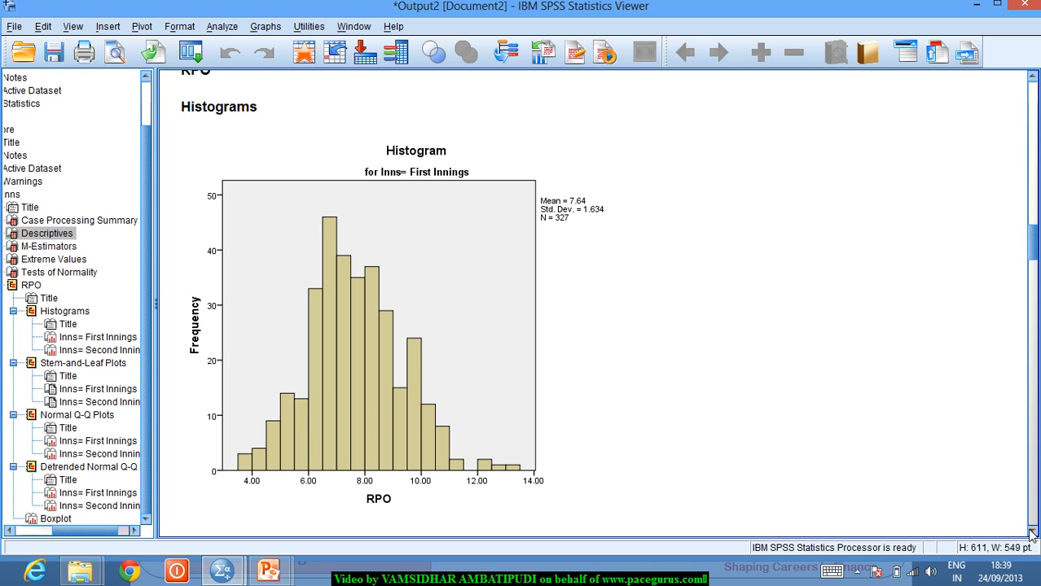
drag(1032, 534, 1031, 534)
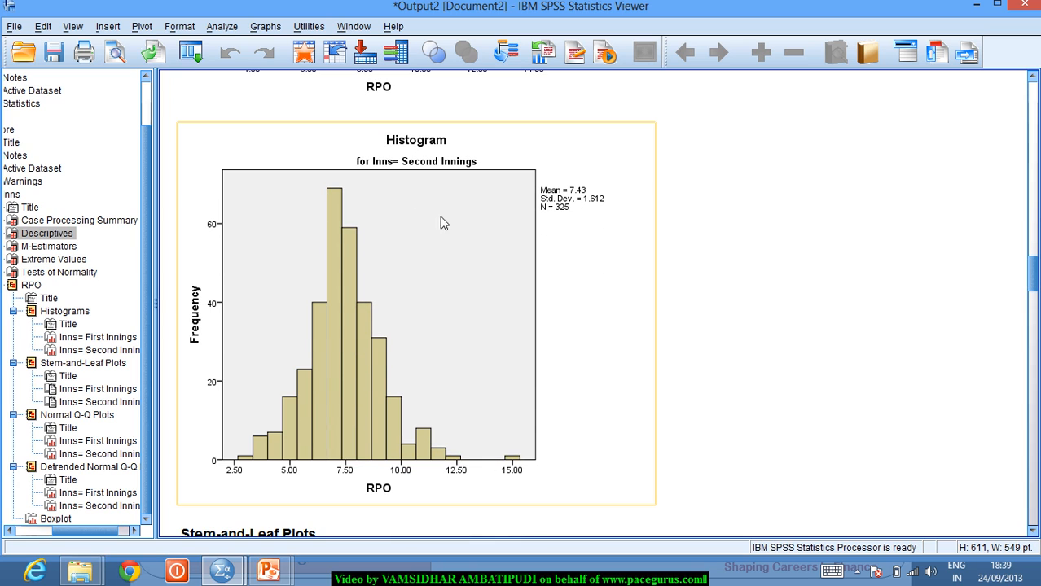
click(509, 454)
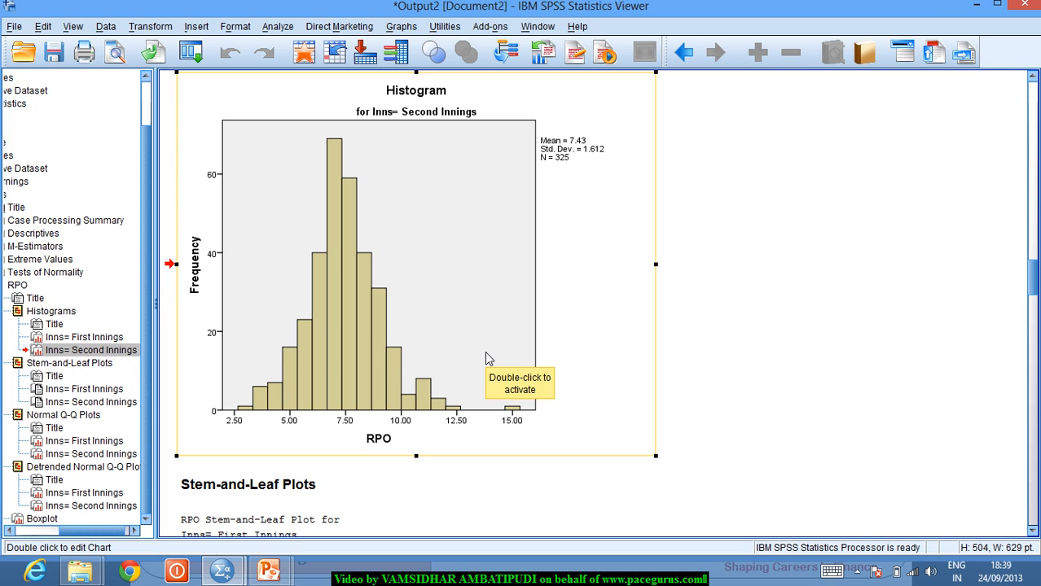
- Look over the First and Second Innings RPO stem-and-leaf plots, then switch to the Exploring Distributions slide
click(1032, 531)
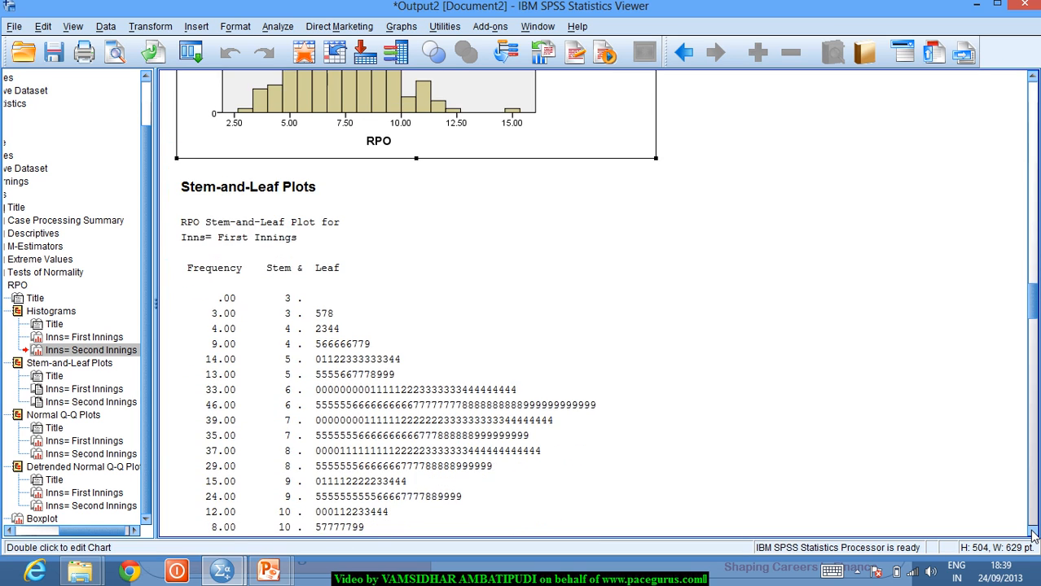
click(1032, 531)
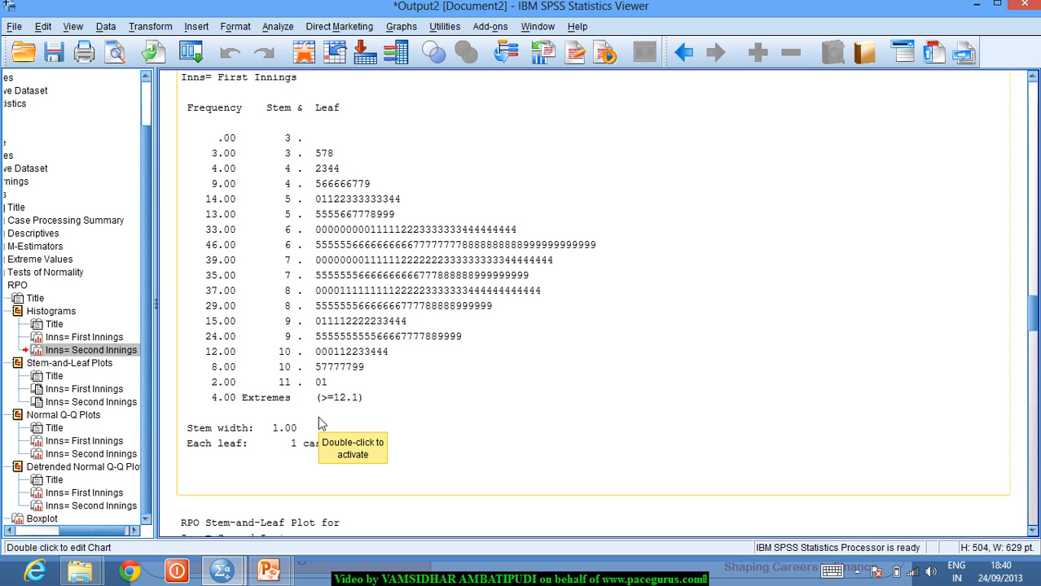
key(ctrl+Home)
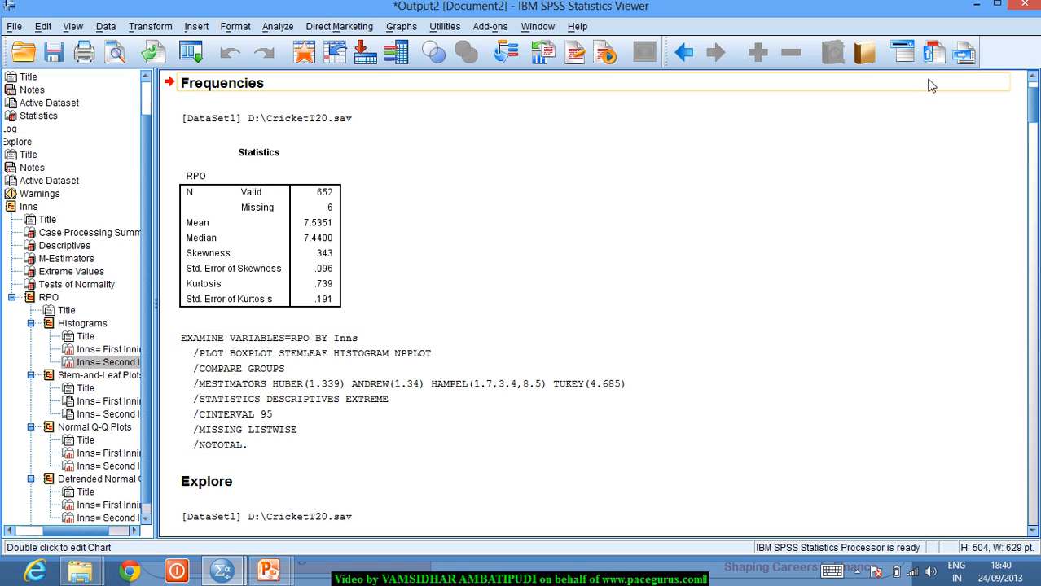
drag(1030, 117, 1036, 352)
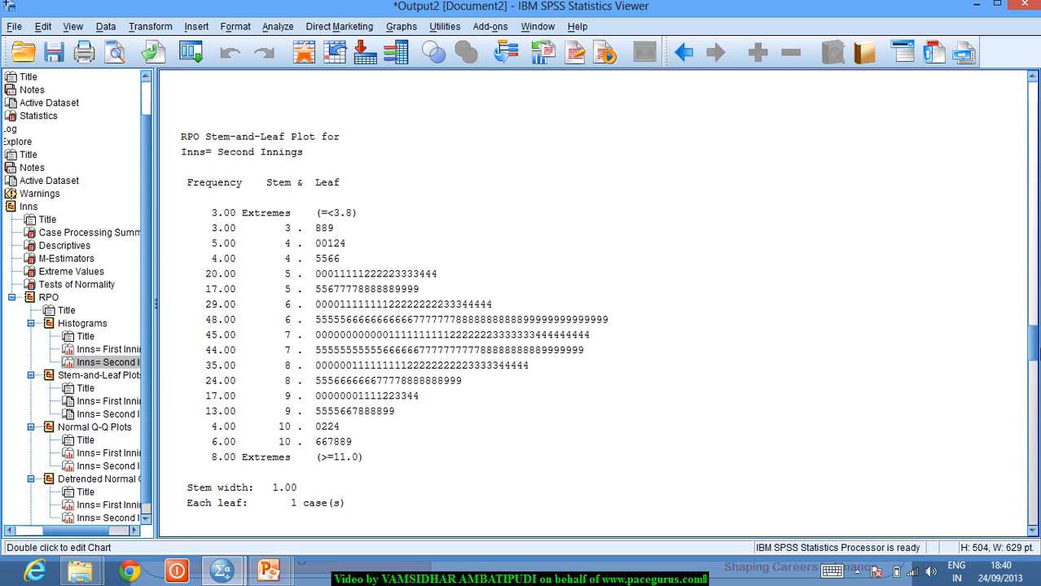
key(alt+Tab)
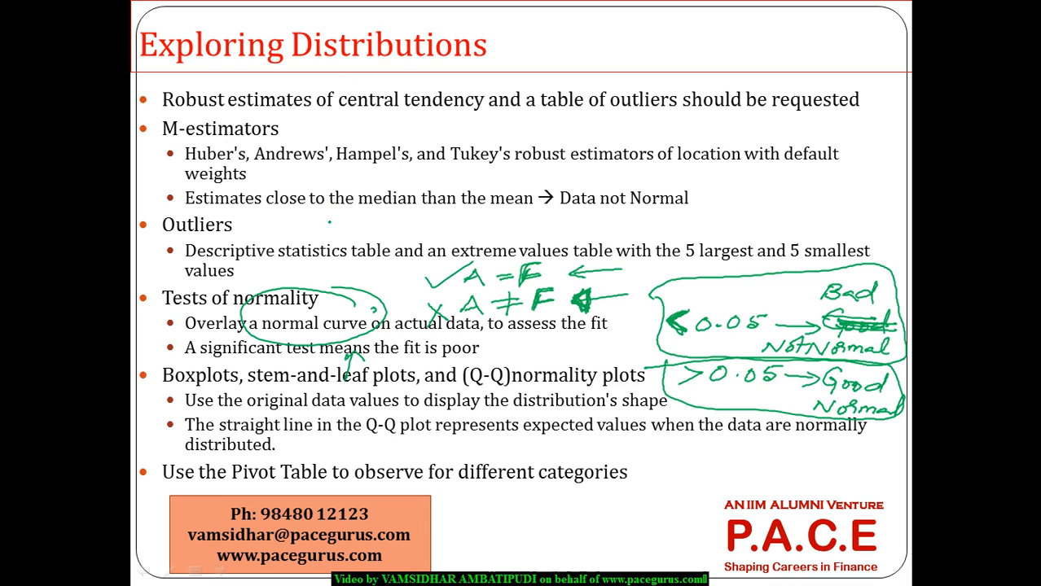
- On the slide, circle 'original data values' and add an arrow and a short pen note, then return to SPSS
mouse_move(311, 390)
mouse_down()
mouse_move(244, 394)
mouse_move(383, 415)
mouse_move(248, 377)
mouse_up()
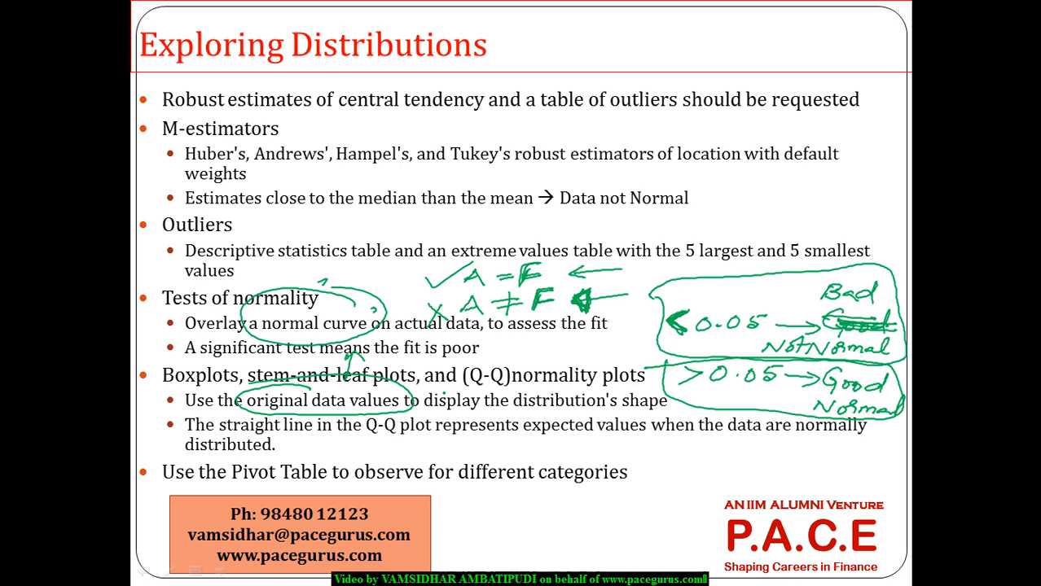
mouse_move(487, 398)
mouse_down()
mouse_move(503, 476)
mouse_move(499, 535)
mouse_move(514, 521)
mouse_move(525, 534)
mouse_move(554, 531)
mouse_up()
click(559, 526)
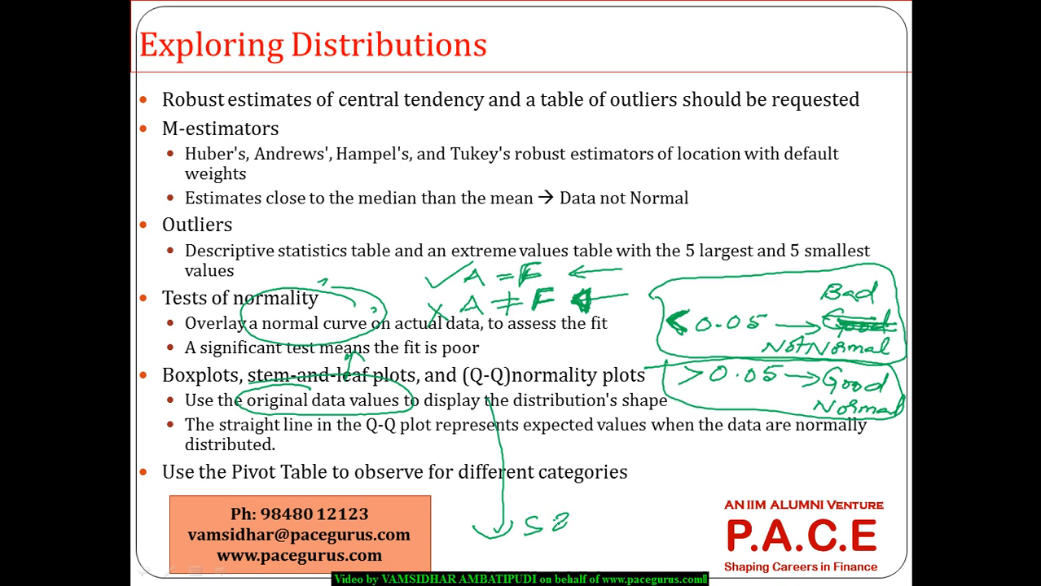
key(alt+Tab)
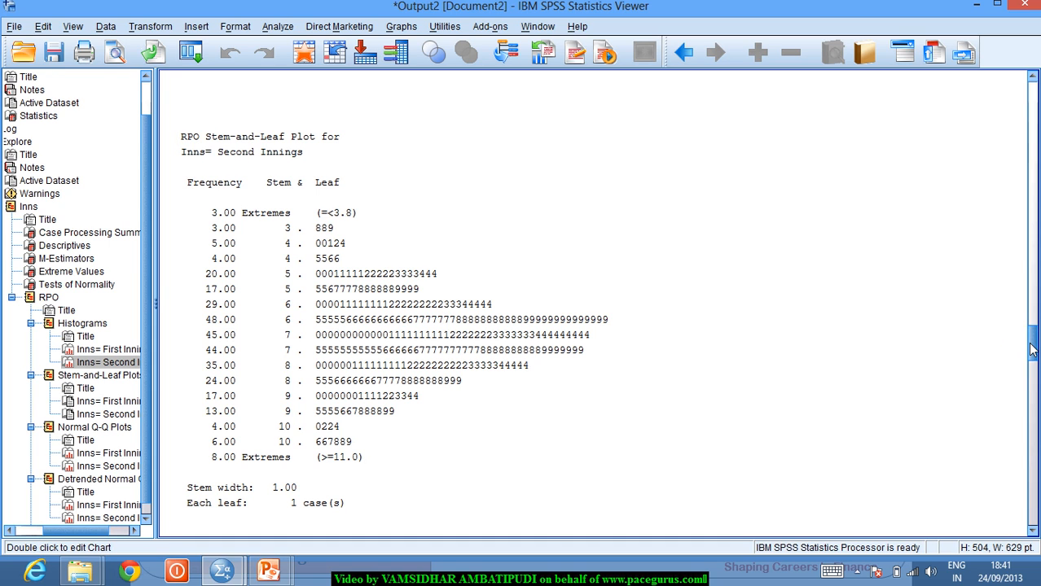
- Scroll down to the First Innings RPO Normal Q-Q plot, with a few high values above 12
drag(1032, 348, 1032, 365)
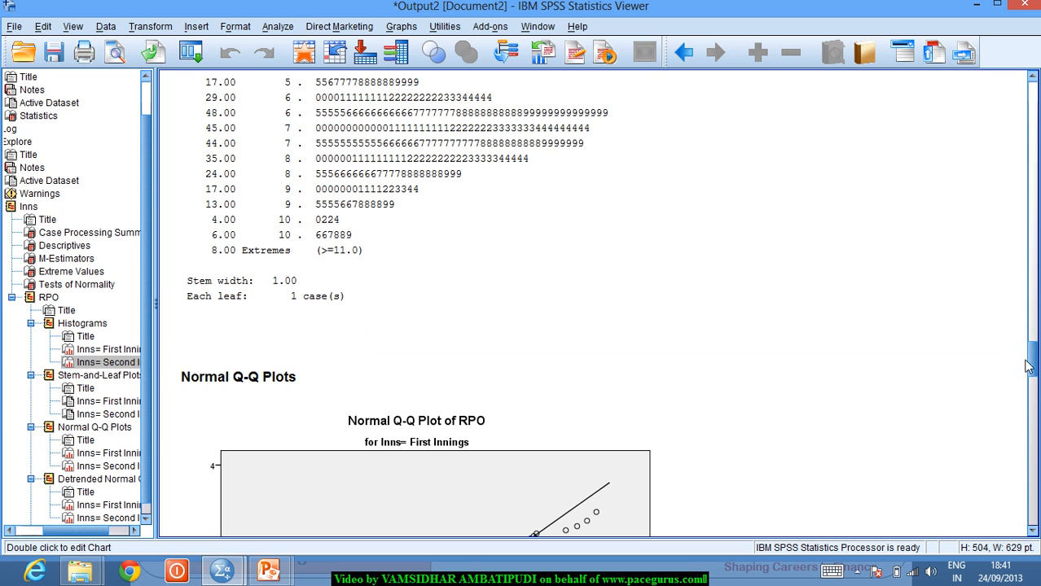
drag(1033, 373, 1035, 395)
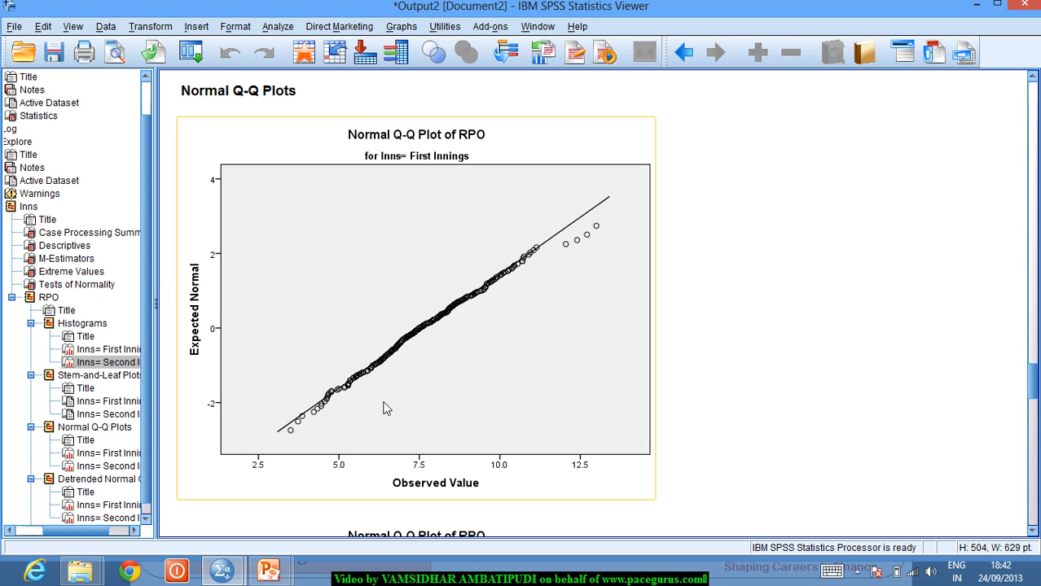
- Deselect the First Innings chart and scroll to the Second Innings Normal Q-Q plot, with its outlier near 15
click(670, 413)
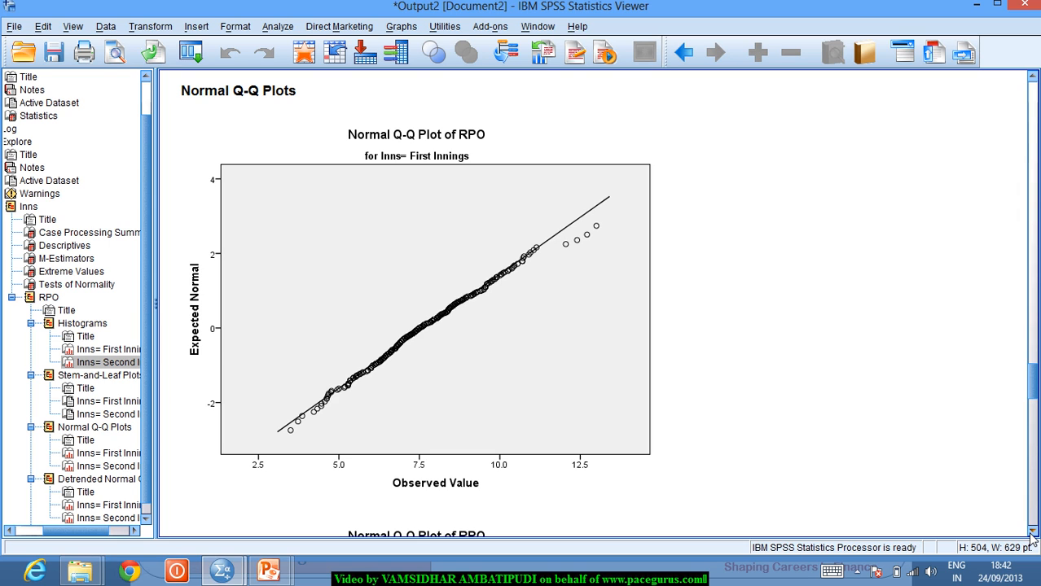
drag(1031, 534, 1031, 536)
click(617, 409)
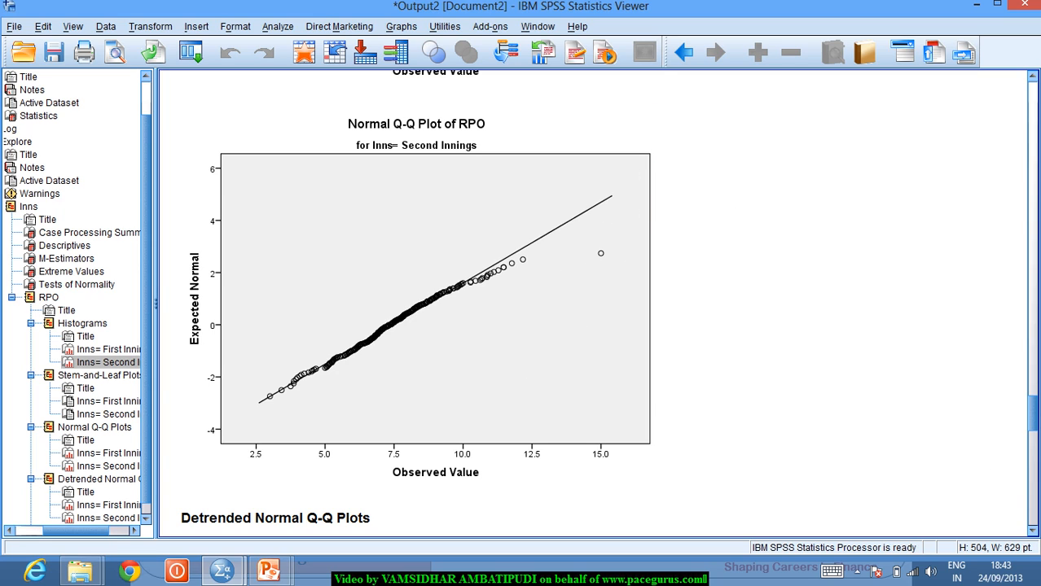
click(1034, 531)
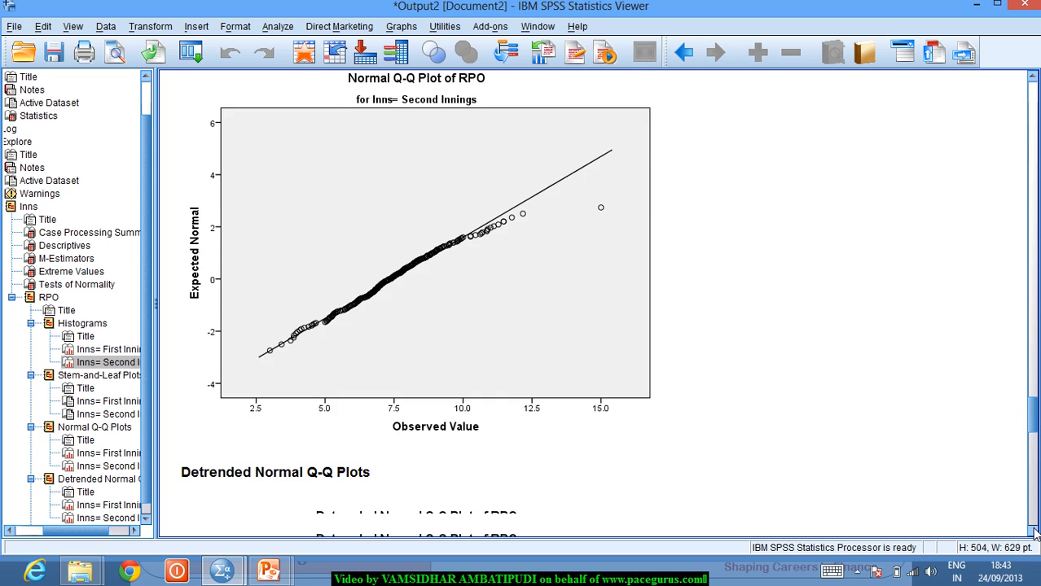
- Scroll to the First Innings detrended Normal Q-Q plot of RPO and select it
click(1034, 531)
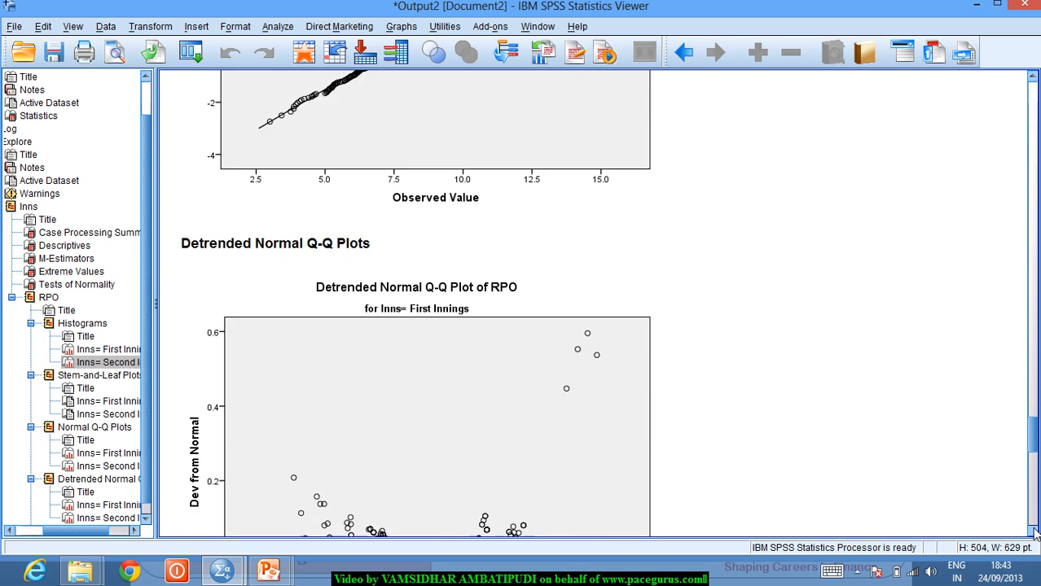
click(1034, 531)
click(1035, 531)
click(1035, 531)
click(1034, 531)
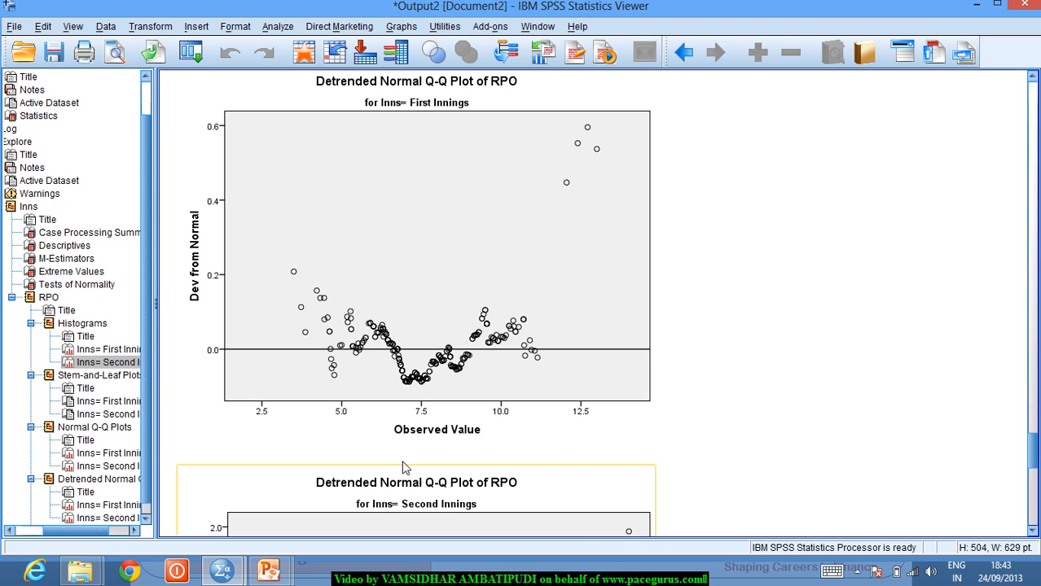
click(370, 428)
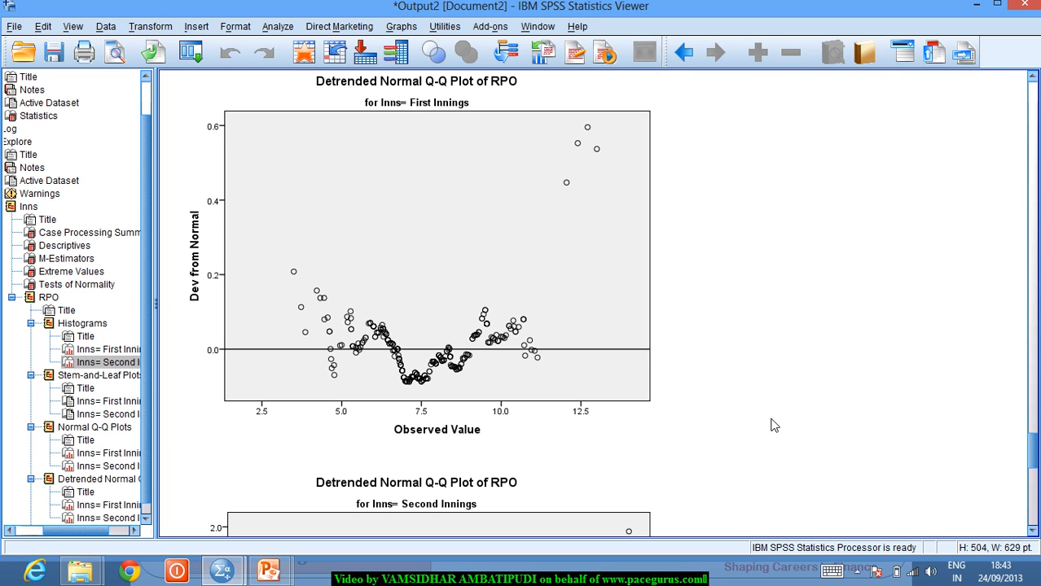
- Move to the Second Innings detrended Q-Q plot, outlier near 15 deviating about 2.0, and select it
click(1033, 531)
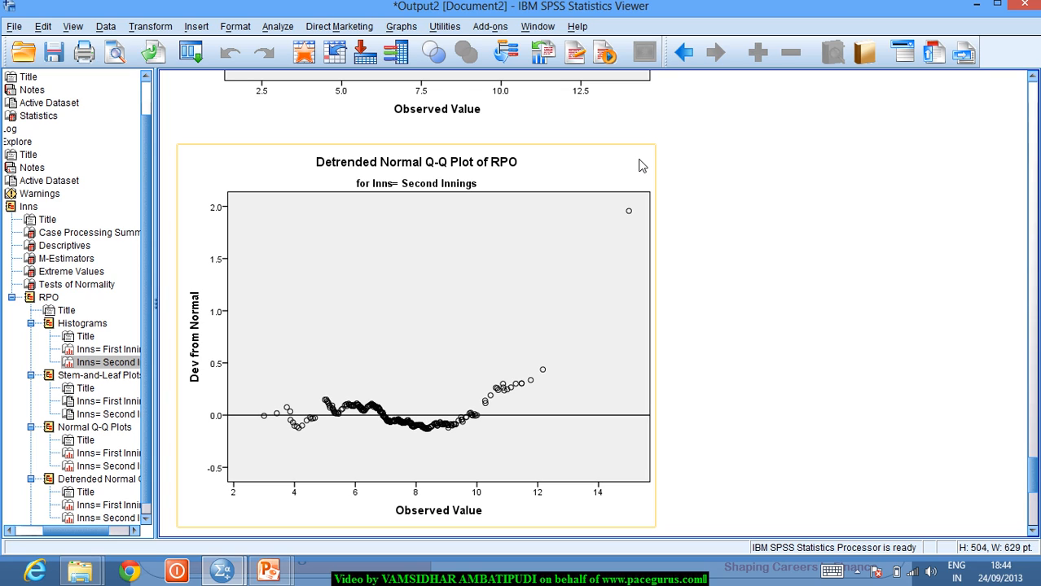
click(232, 106)
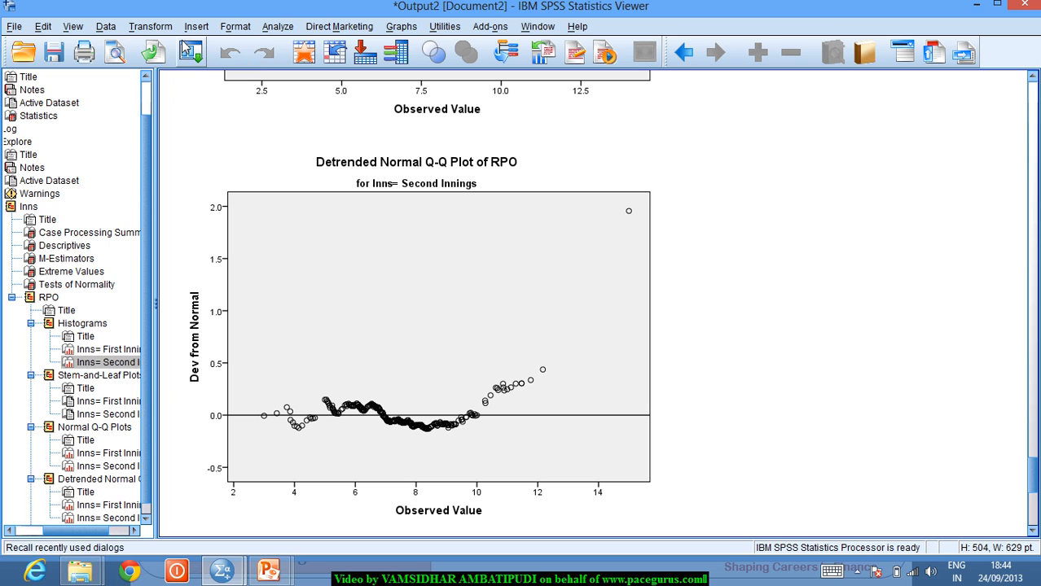
click(266, 179)
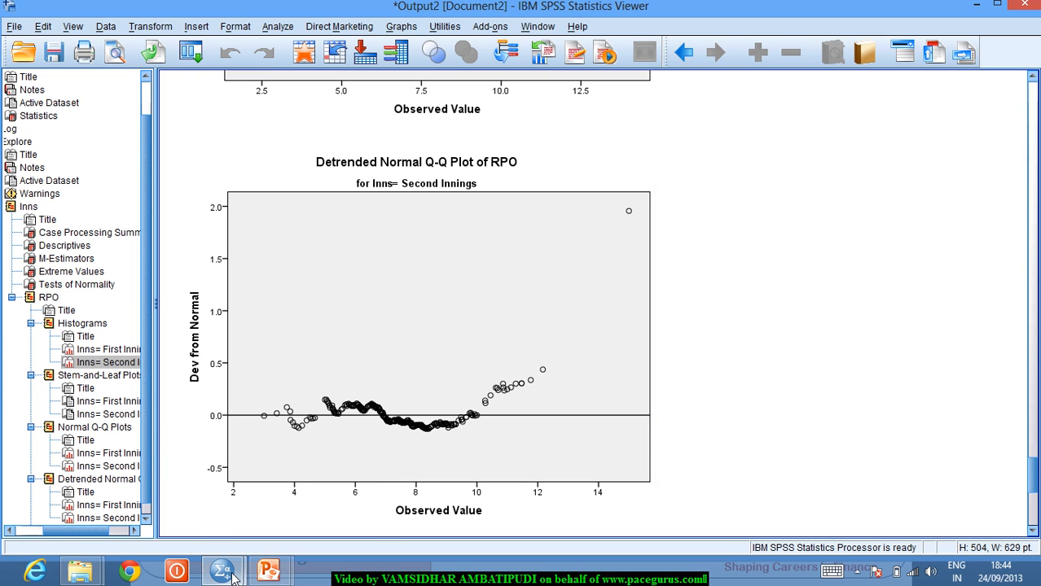
- In the CricketT20 data, use Select Cases with the condition RPO<13 to filter the dataset
mouse_move(244, 560)
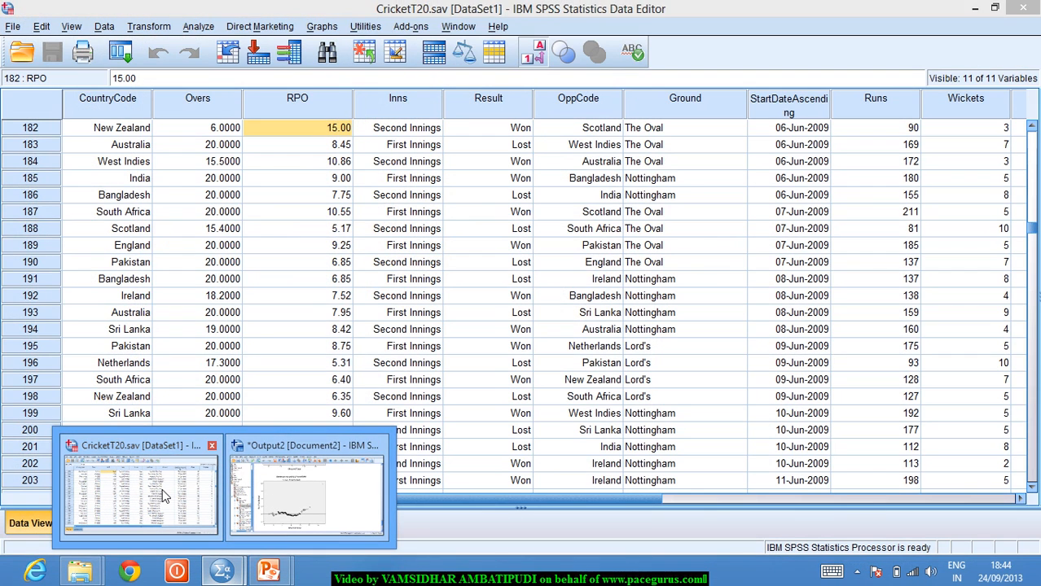
click(162, 489)
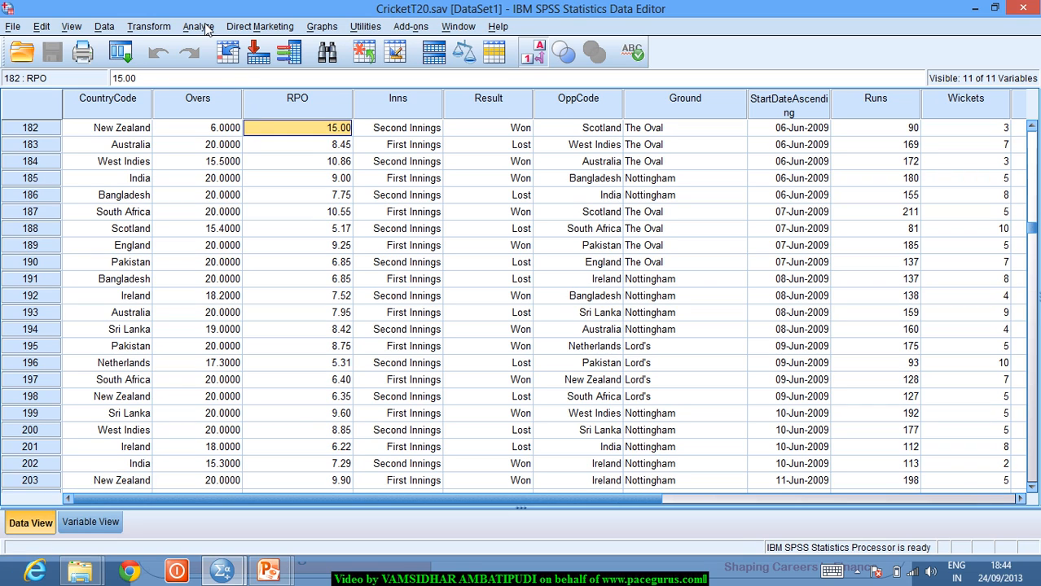
click(108, 29)
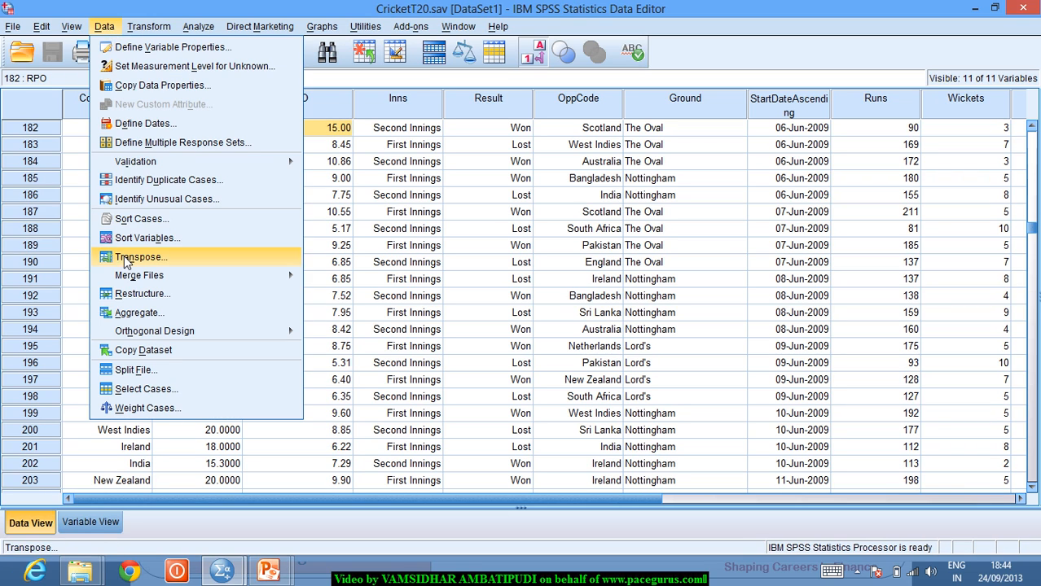
click(145, 389)
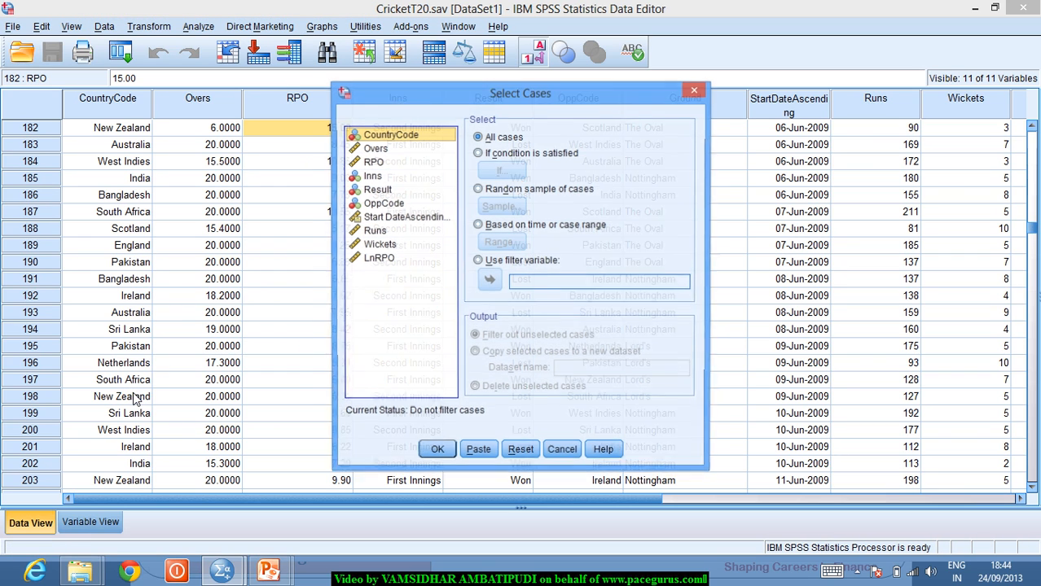
click(492, 155)
click(498, 170)
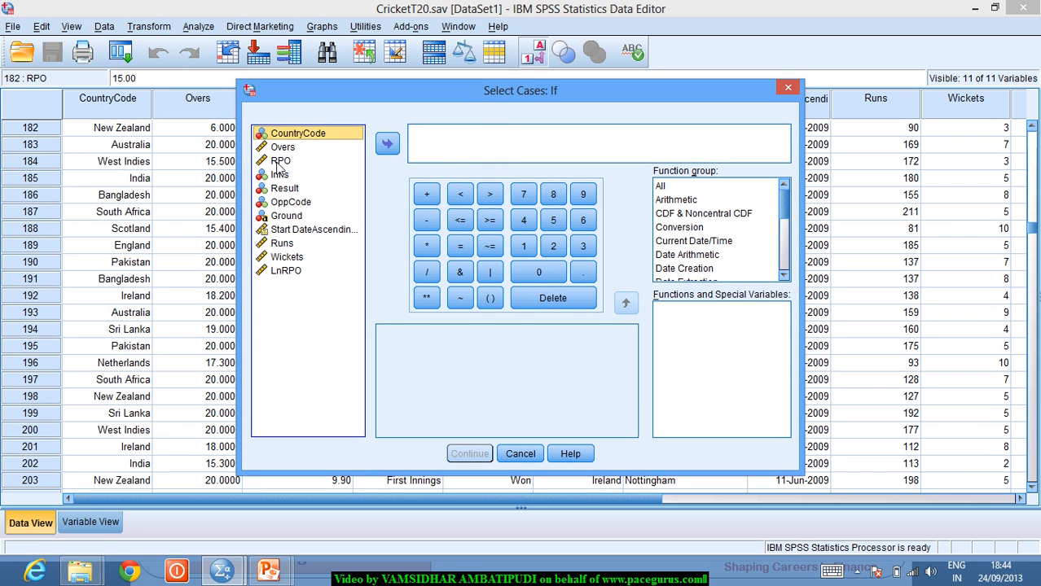
double_click(279, 162)
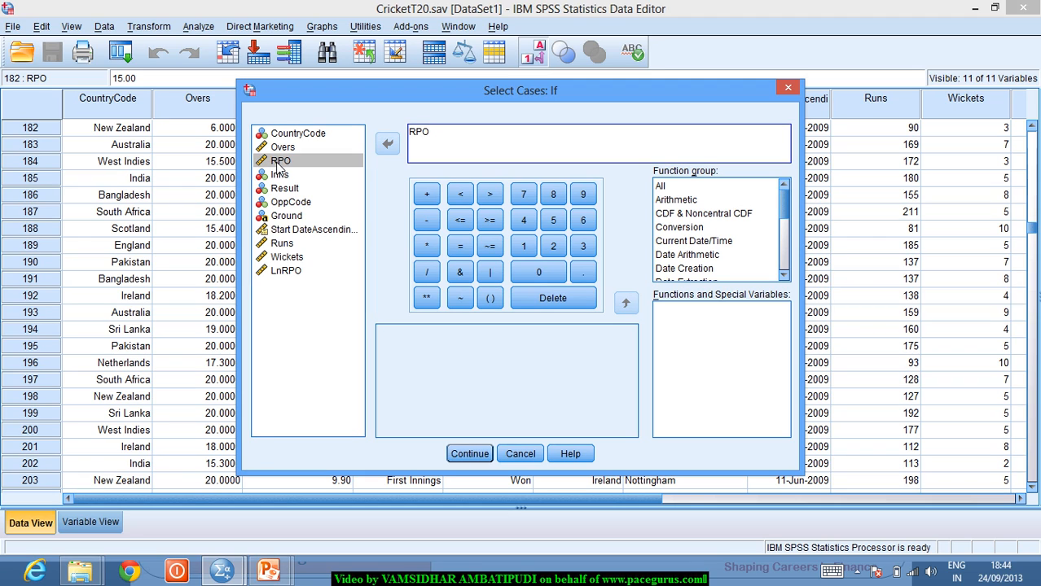
text(<13)
click(480, 457)
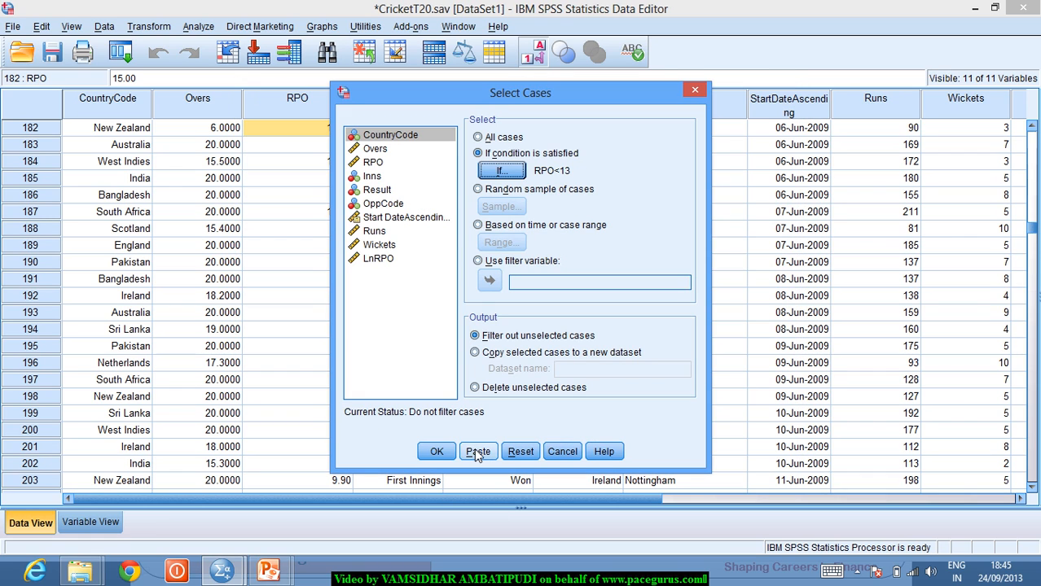
click(435, 452)
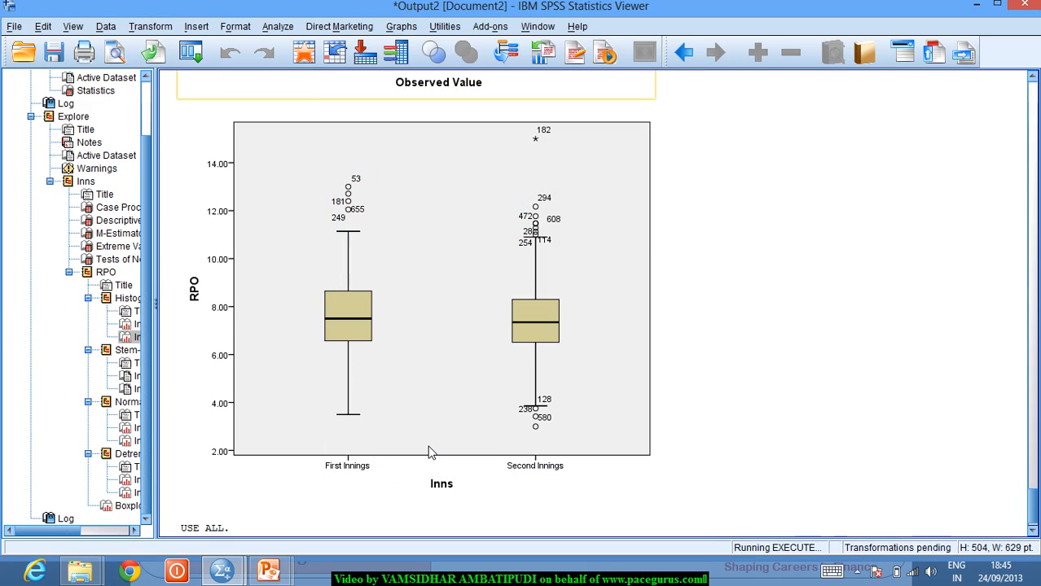
- Rerun the recalled Explore of RPO by Inns, now covering 326 and 324 cases
click(191, 54)
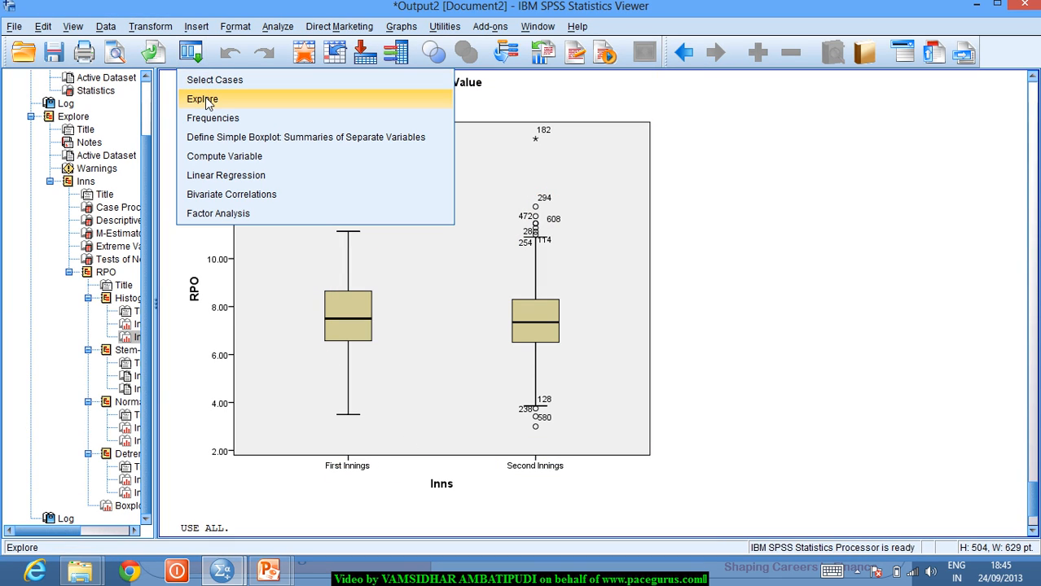
click(203, 99)
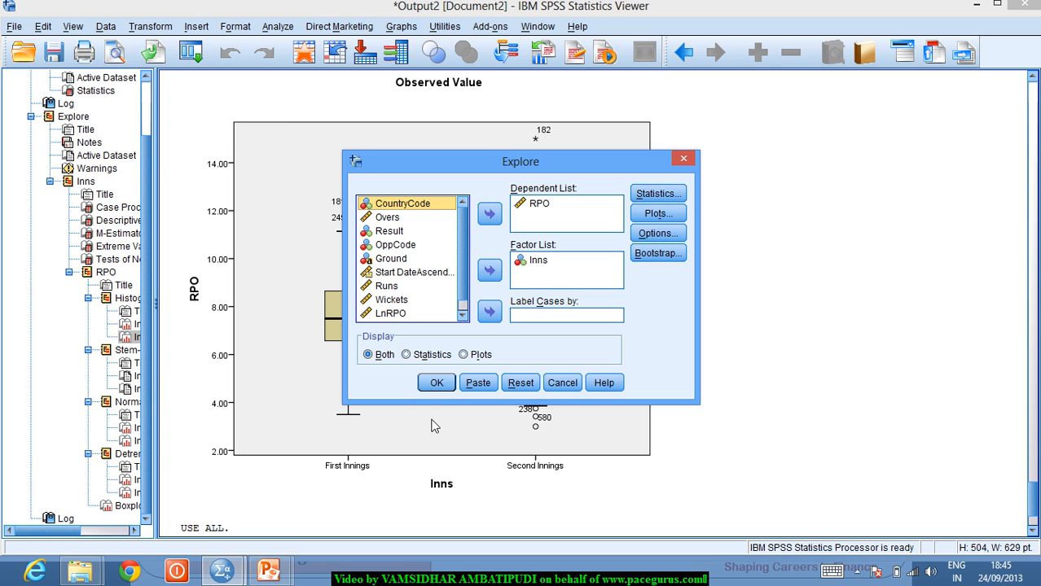
click(433, 382)
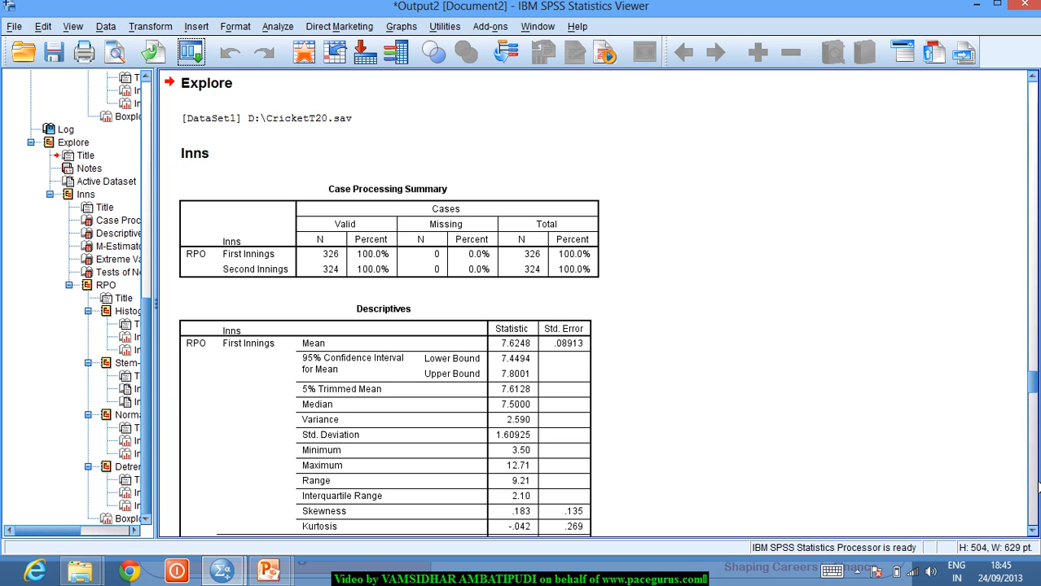
- Scroll through the filtered Descriptives, M-Estimators and Extreme Values tables
click(1033, 531)
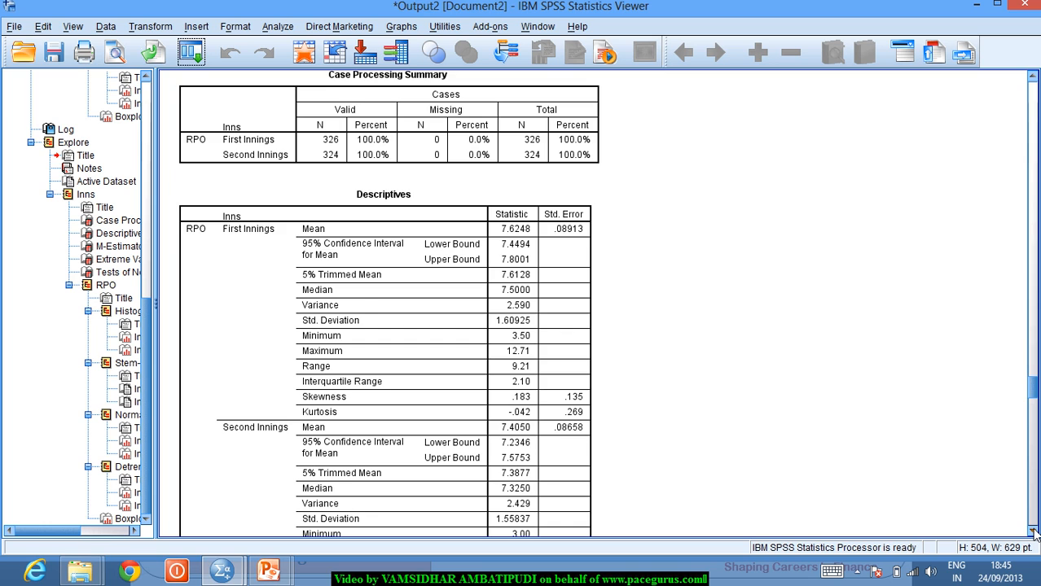
click(1033, 531)
click(1033, 531)
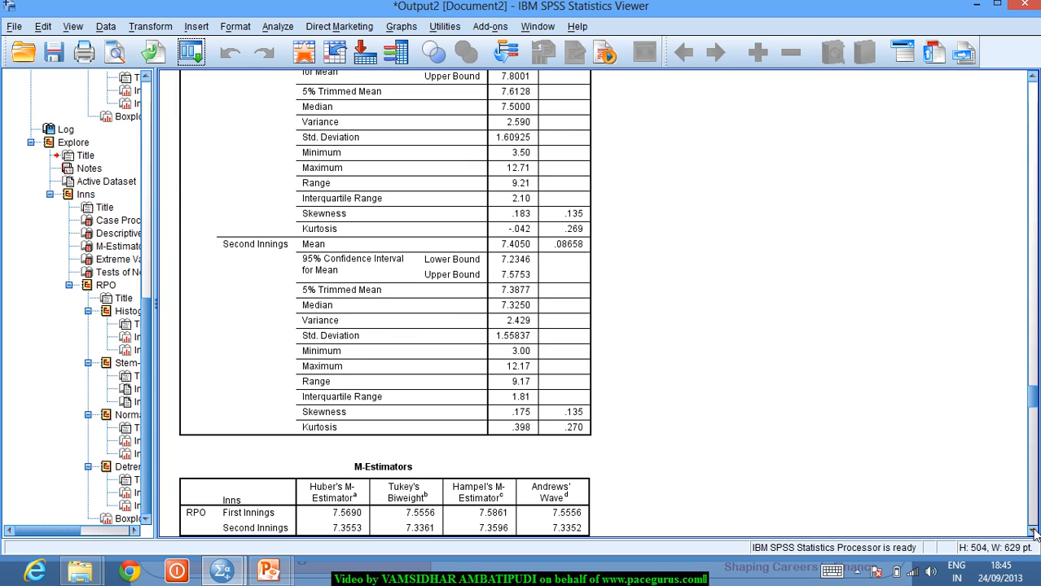
click(1032, 531)
click(1033, 531)
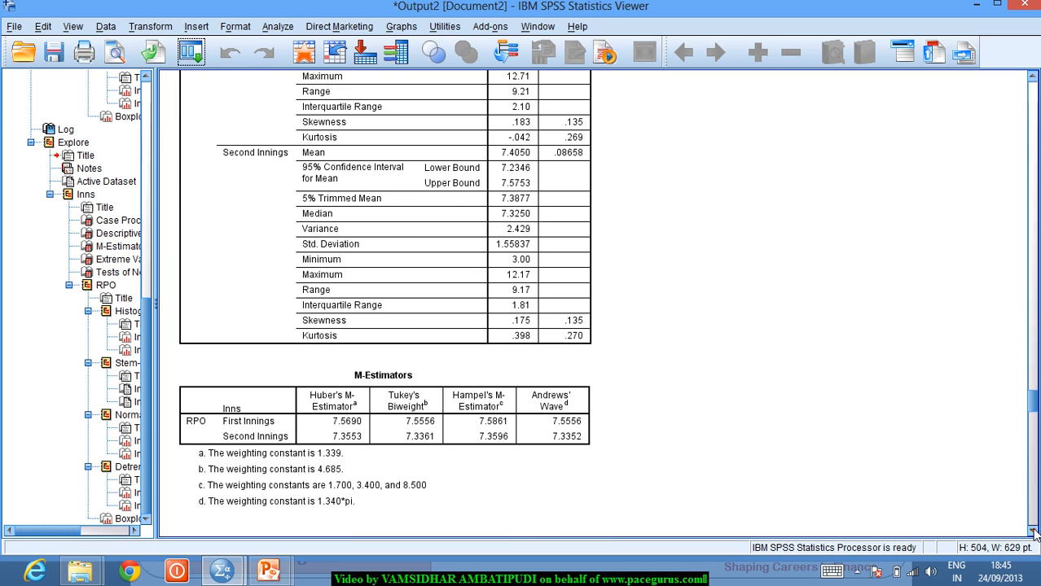
click(1033, 531)
click(1033, 531)
click(1032, 531)
click(1032, 531)
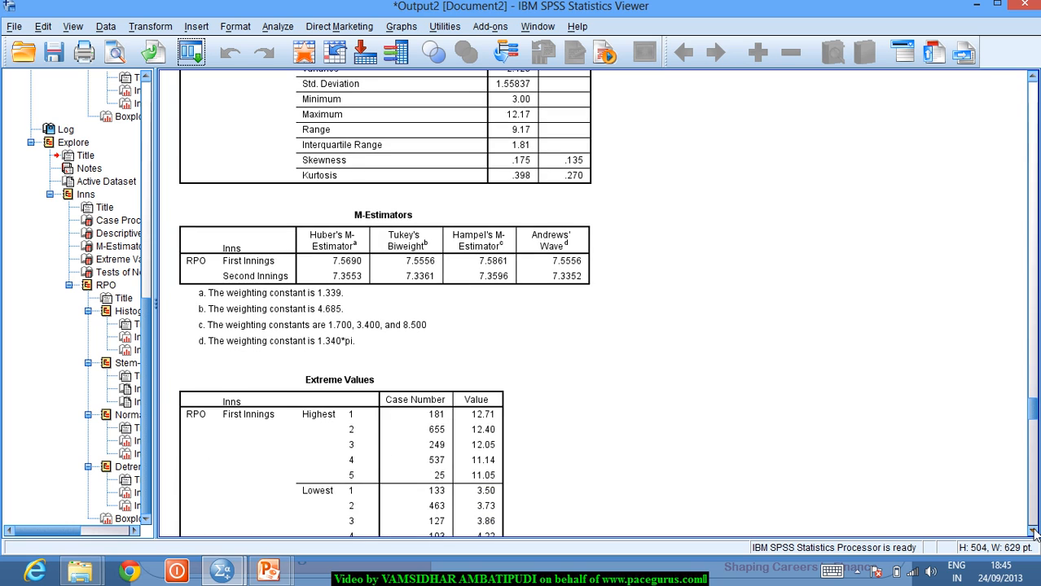
click(1032, 531)
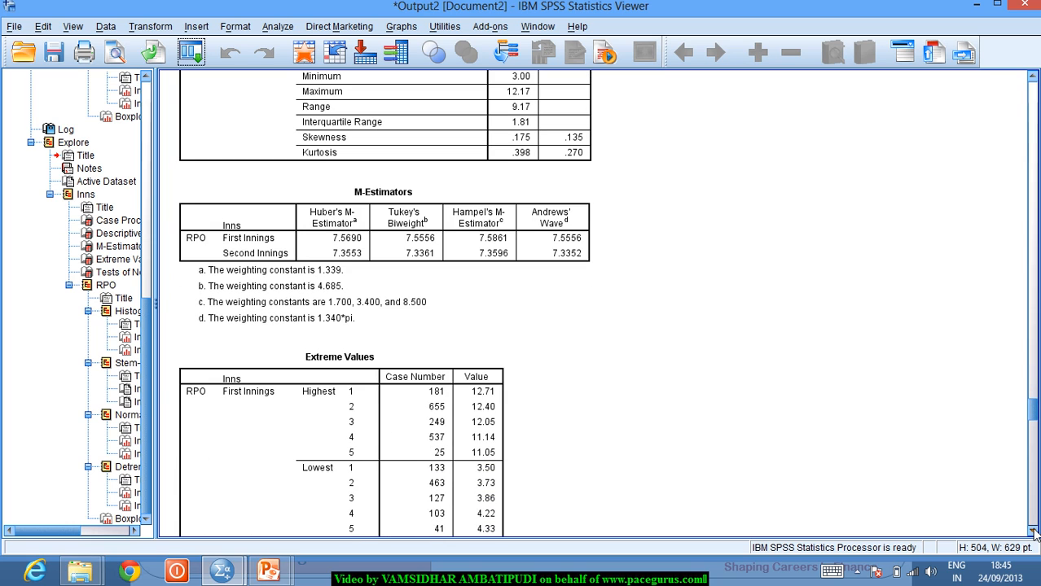
- Bring up the Tests of Normality table (Shapiro-Wilk Sig. .436 and .104) and briefly select it
click(1033, 531)
click(1033, 531)
click(1032, 531)
click(1033, 531)
click(1033, 531)
click(1032, 531)
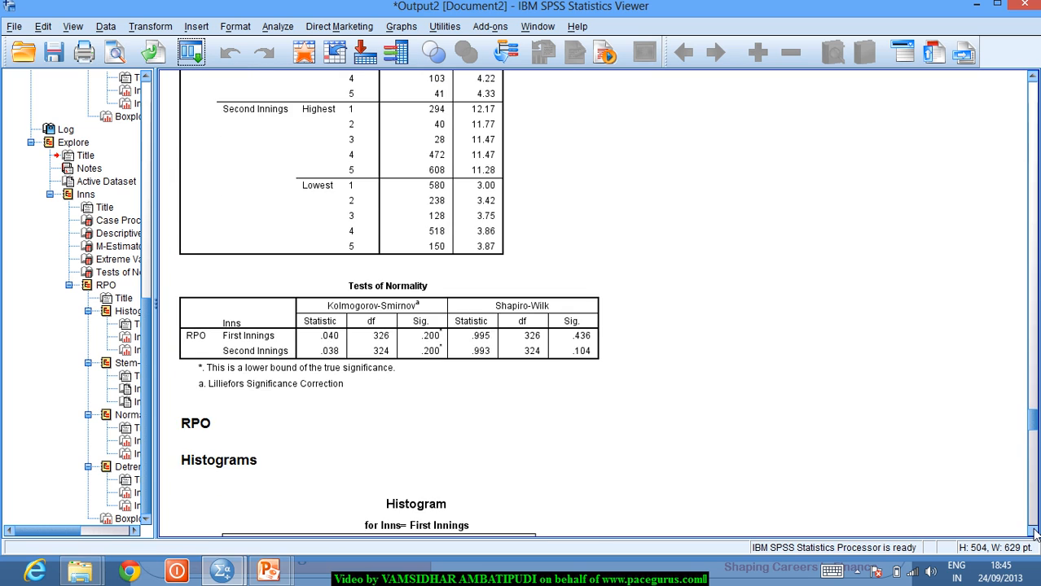
click(1033, 531)
click(410, 238)
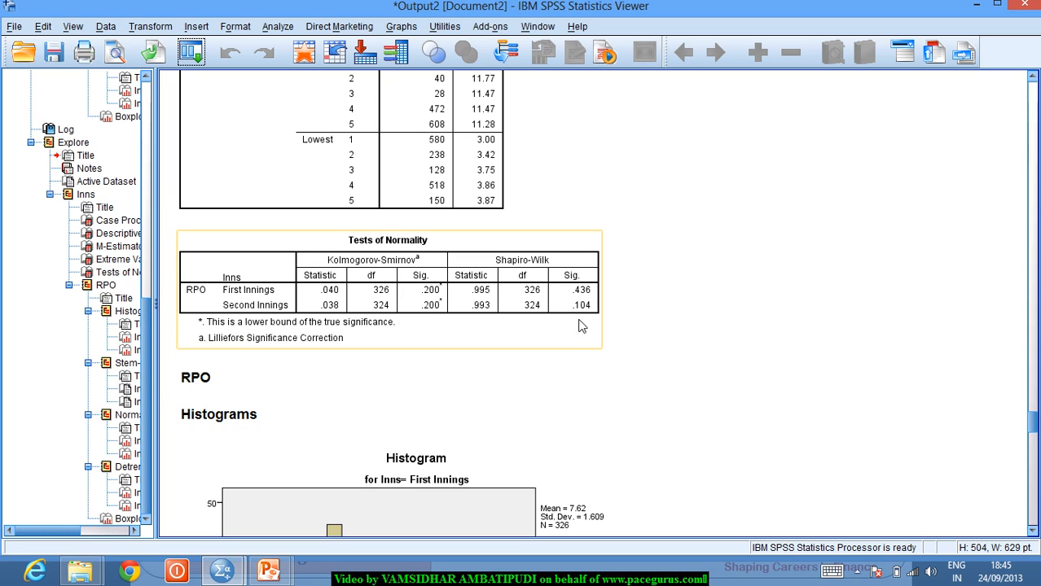
click(757, 341)
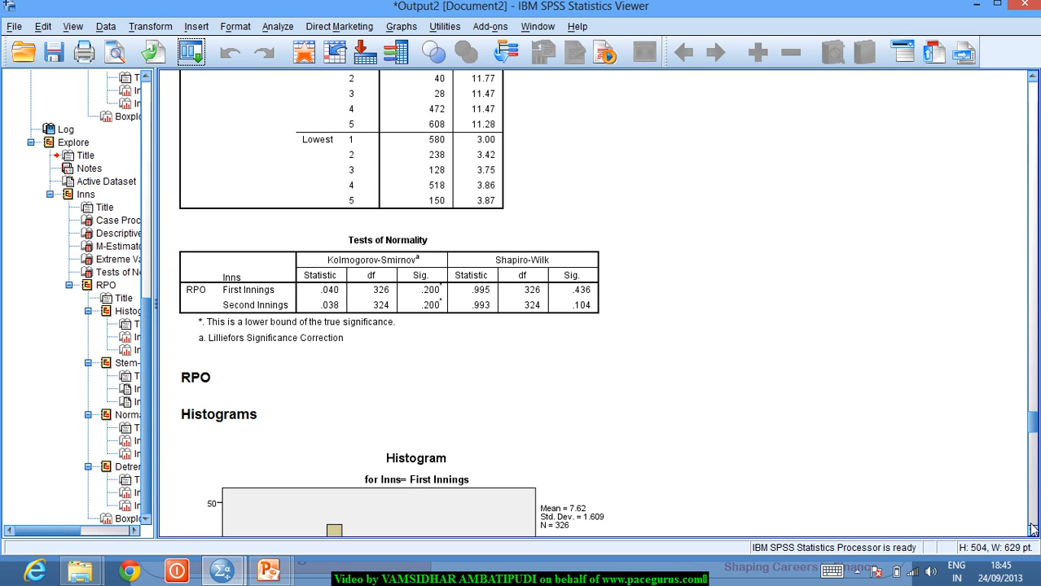
- Review the First and Second Innings detrended normal Q-Q plots for the filtered RPO
drag(1034, 425, 1034, 487)
click(544, 254)
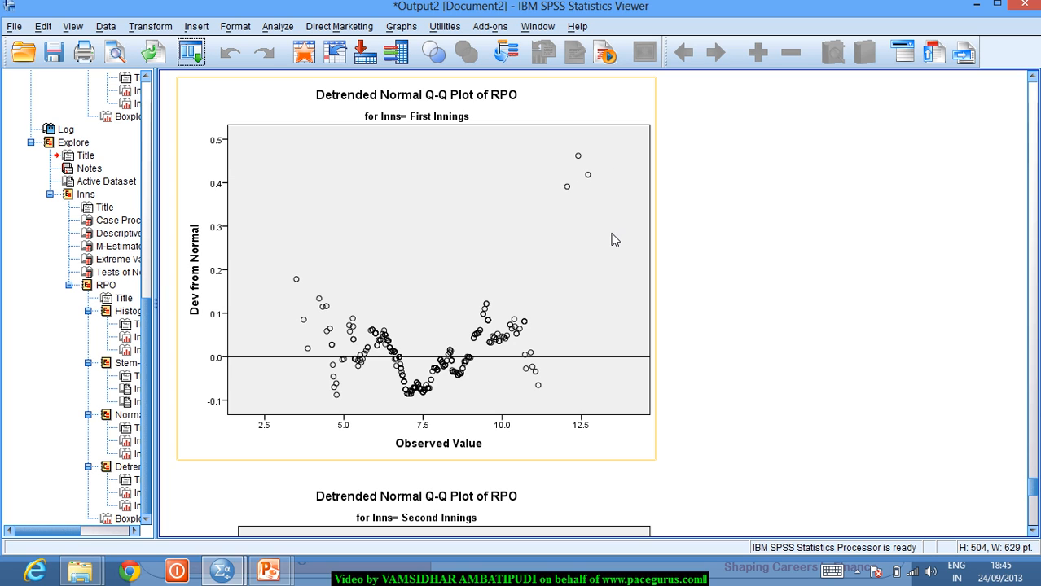
click(877, 318)
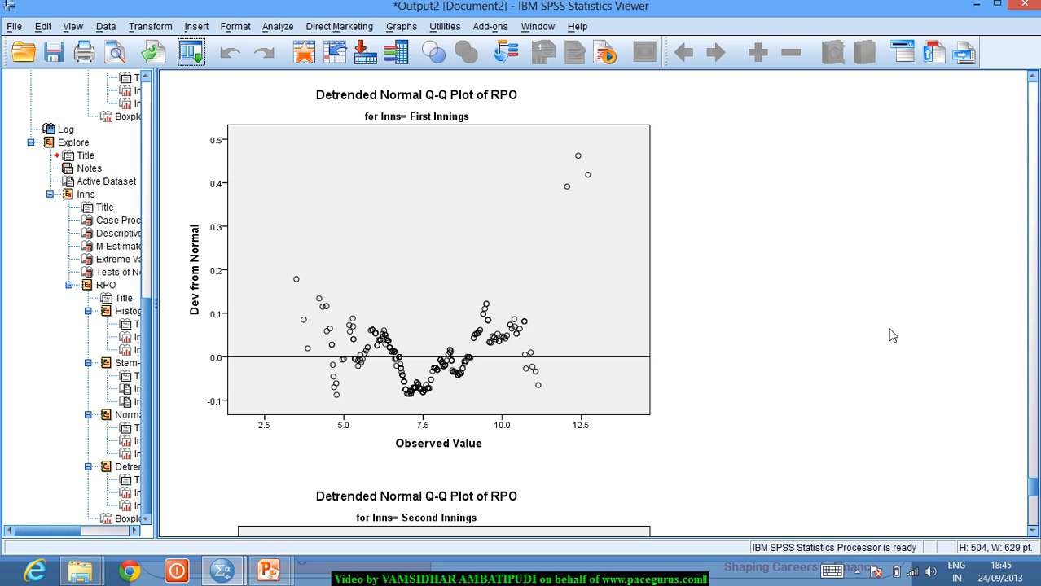
click(1032, 531)
click(1032, 531)
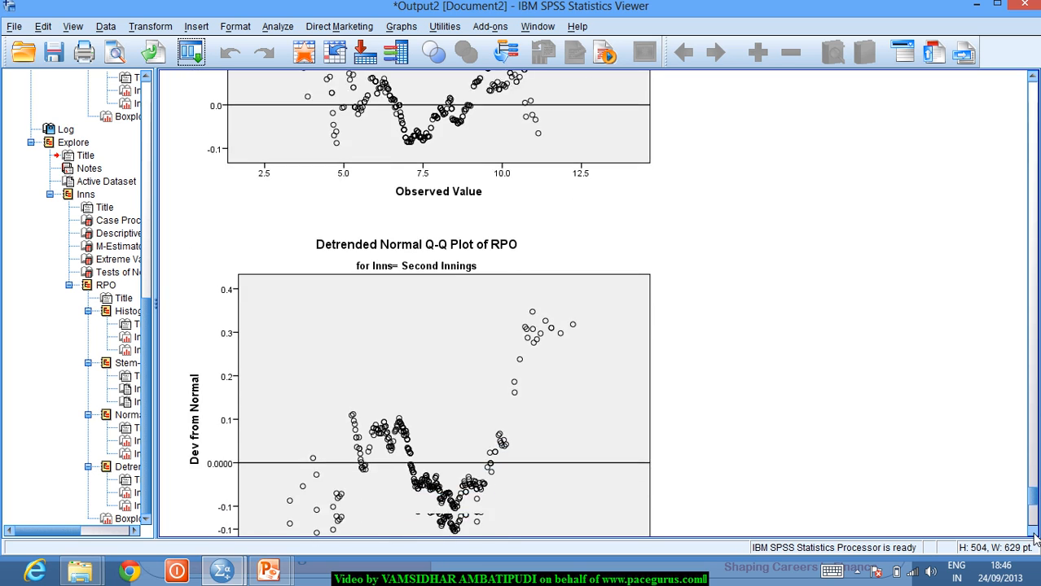
click(1032, 531)
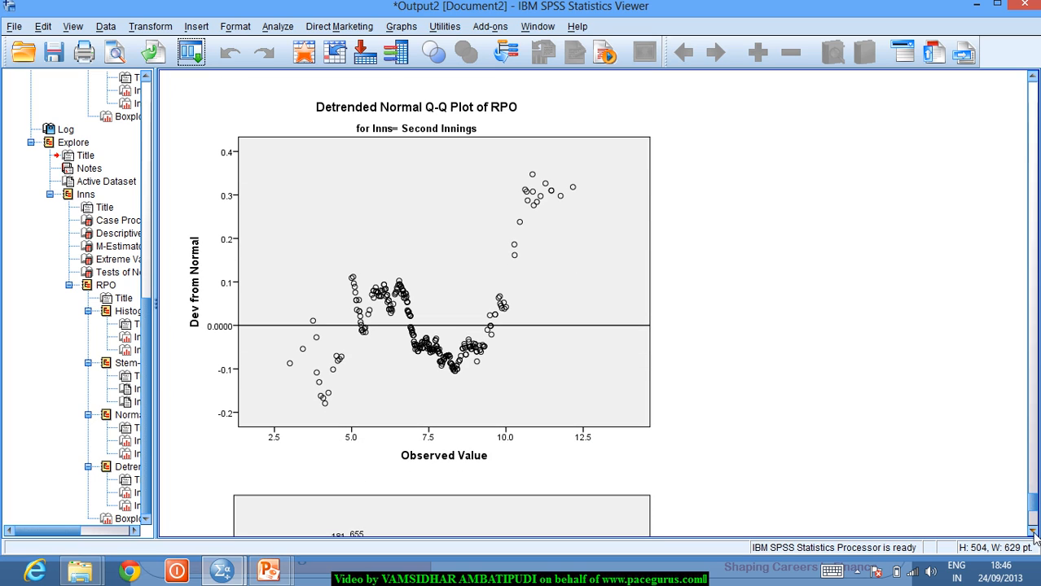
- Move past the Second Innings plot and select the RPO boxplot by innings
click(640, 326)
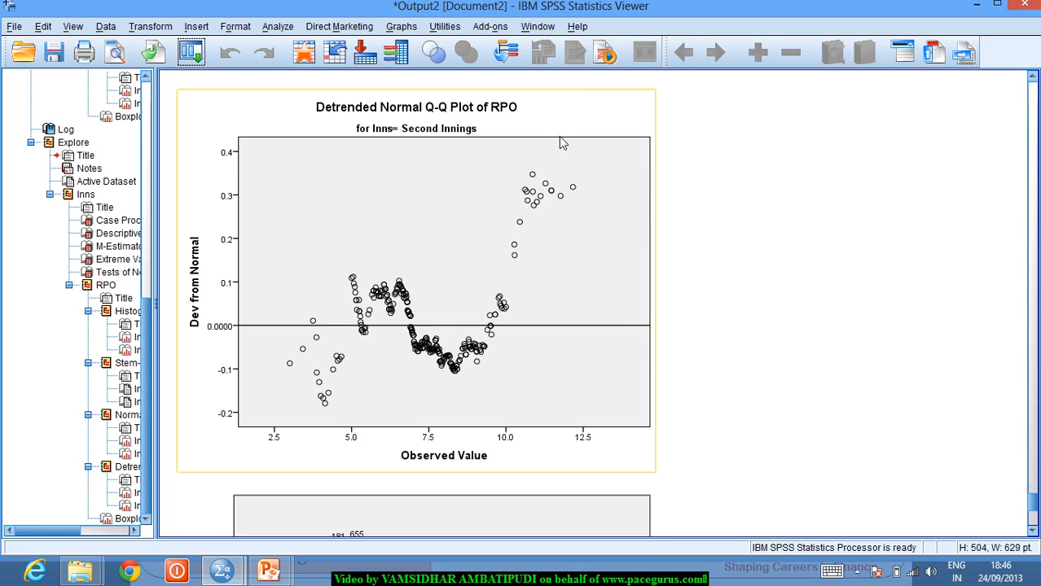
click(856, 420)
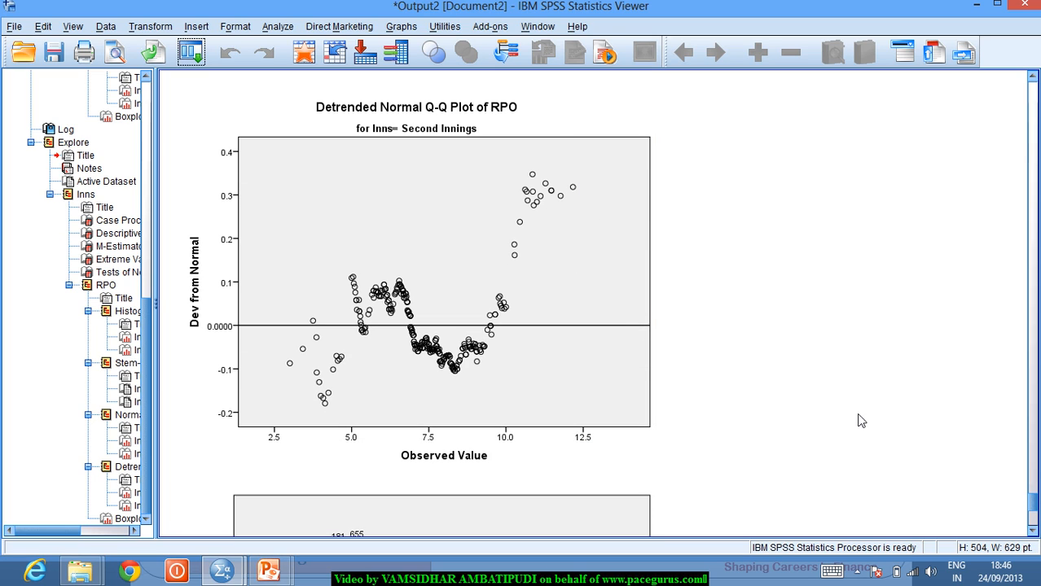
click(1032, 531)
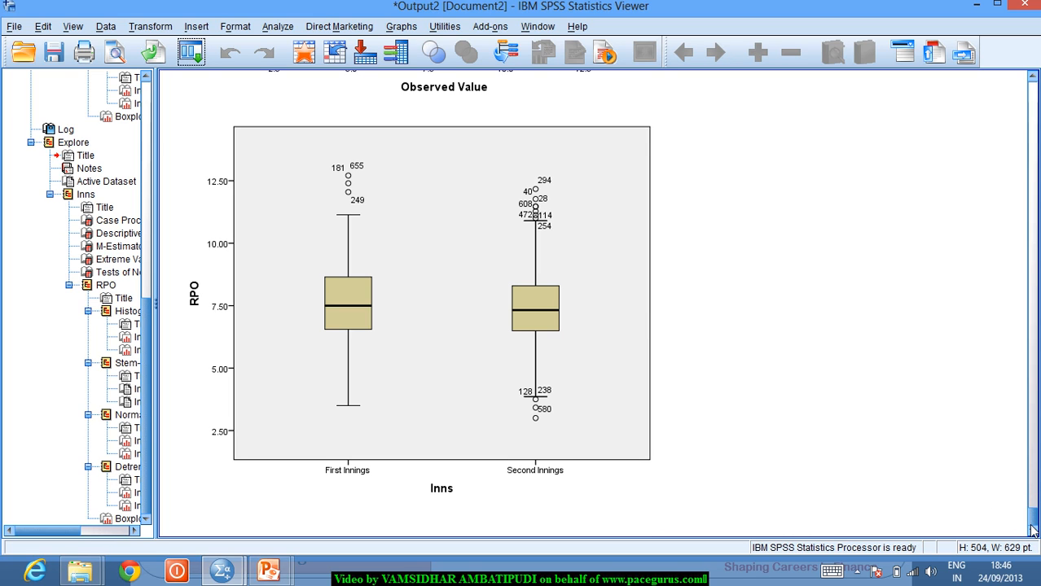
click(616, 125)
- Scroll back through the histograms and Q-Q plots of the Explore output
click(1036, 94)
drag(1036, 94, 1015, 168)
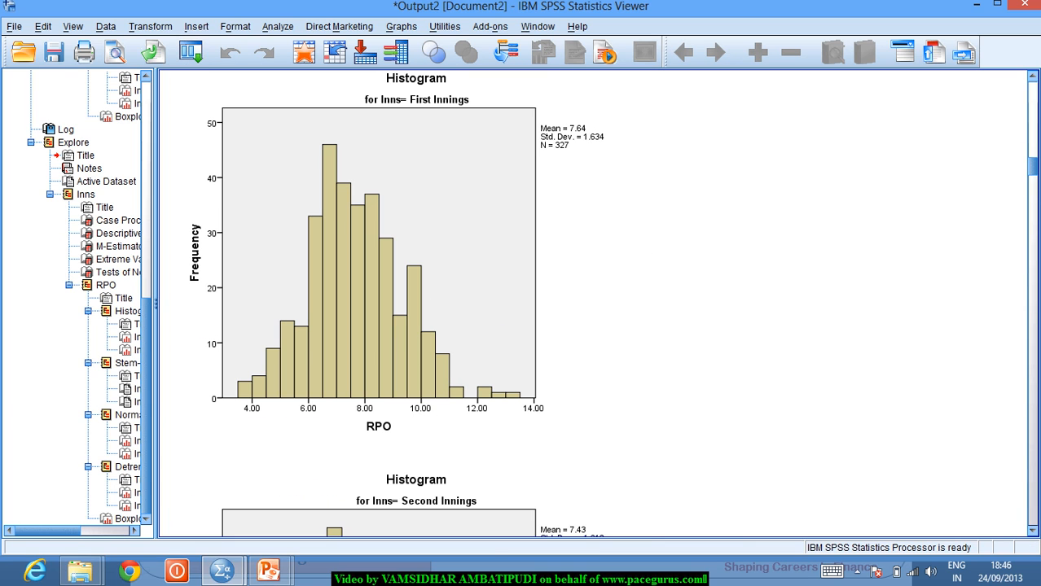
drag(1032, 175, 1038, 453)
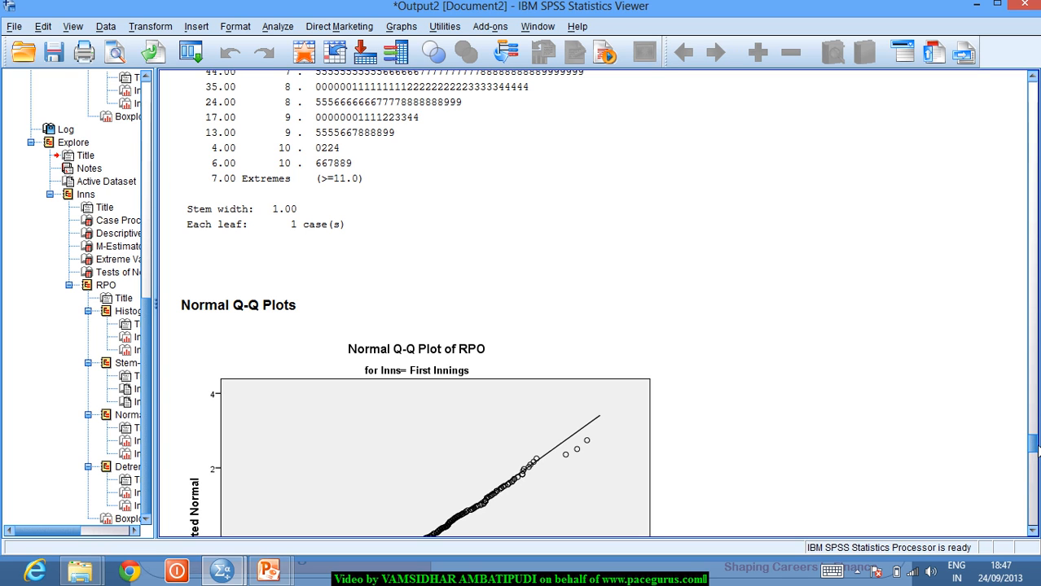
- Switch to the CricketT20 Data Editor, then bring up the Exploring Distributions slide show
key(alt+Tab)
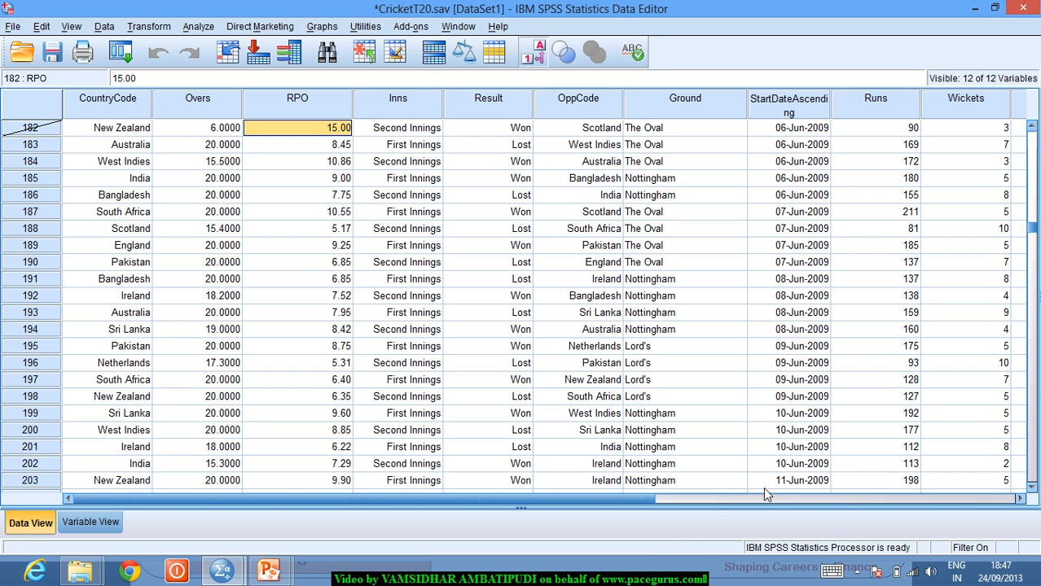
mouse_move(277, 570)
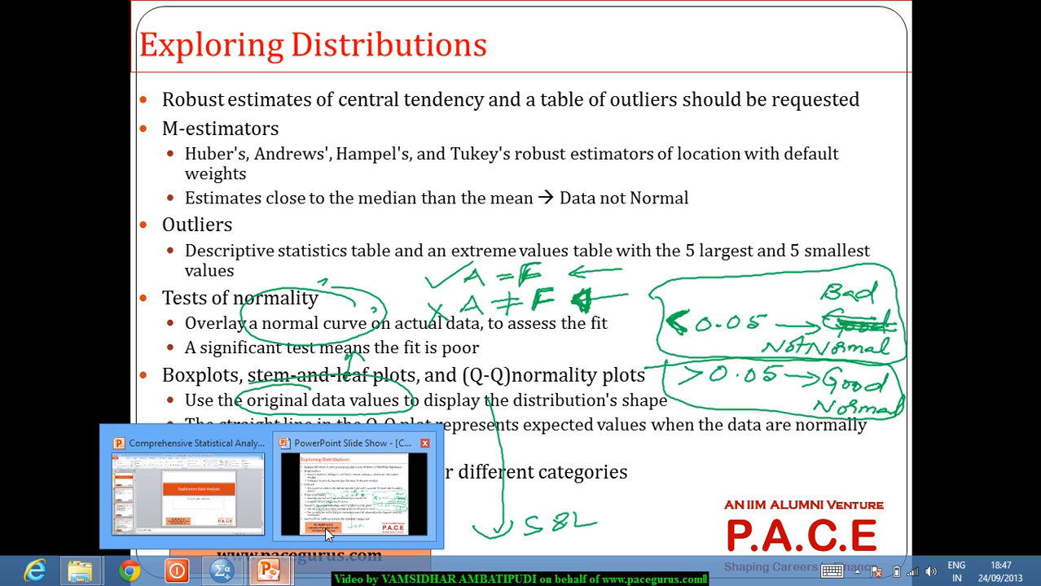
click(326, 534)
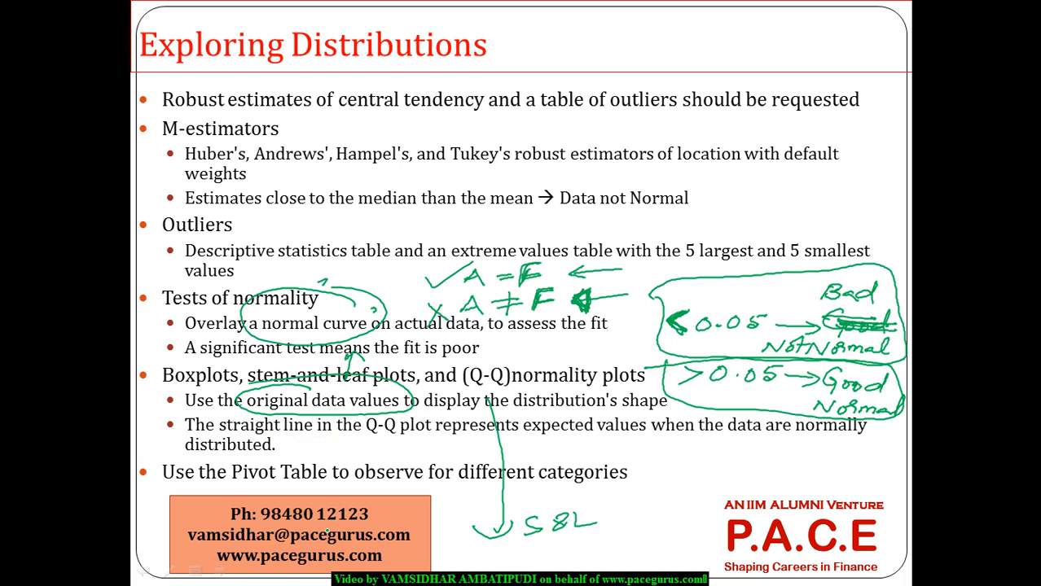